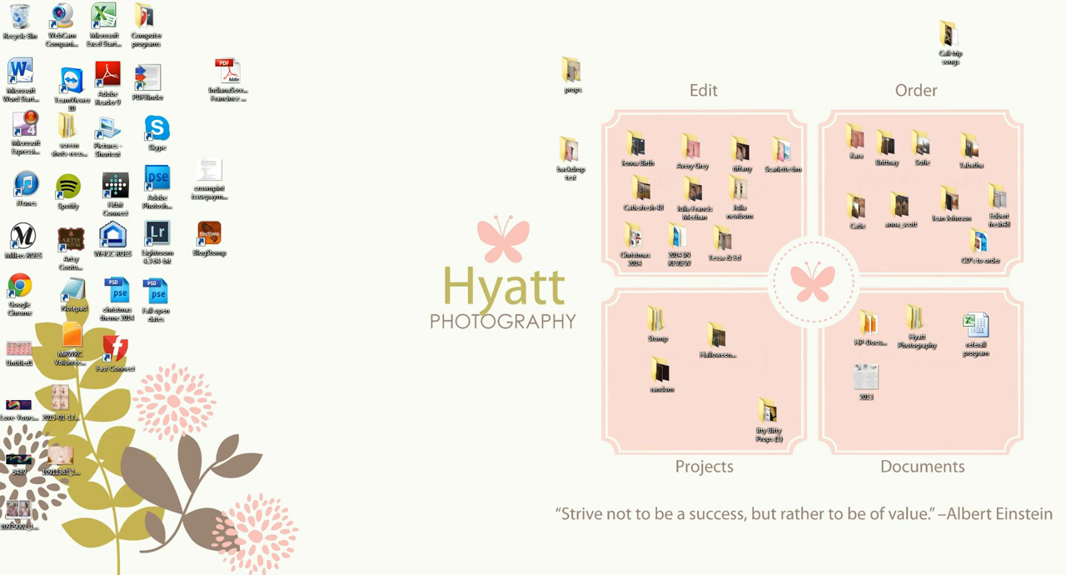
# View the edited examples _MG_9912-1 copy-1-2 and _MG_9929-1-2 copy-1 of the baby with the purple blanket.
pyautogui.click(275, 574)
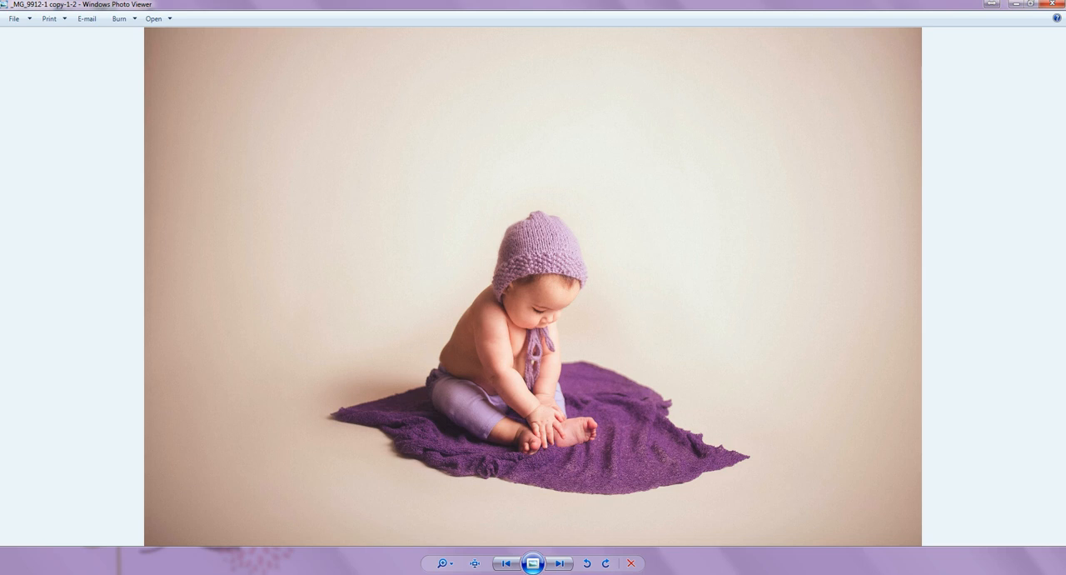
pyautogui.click(1016, 4)
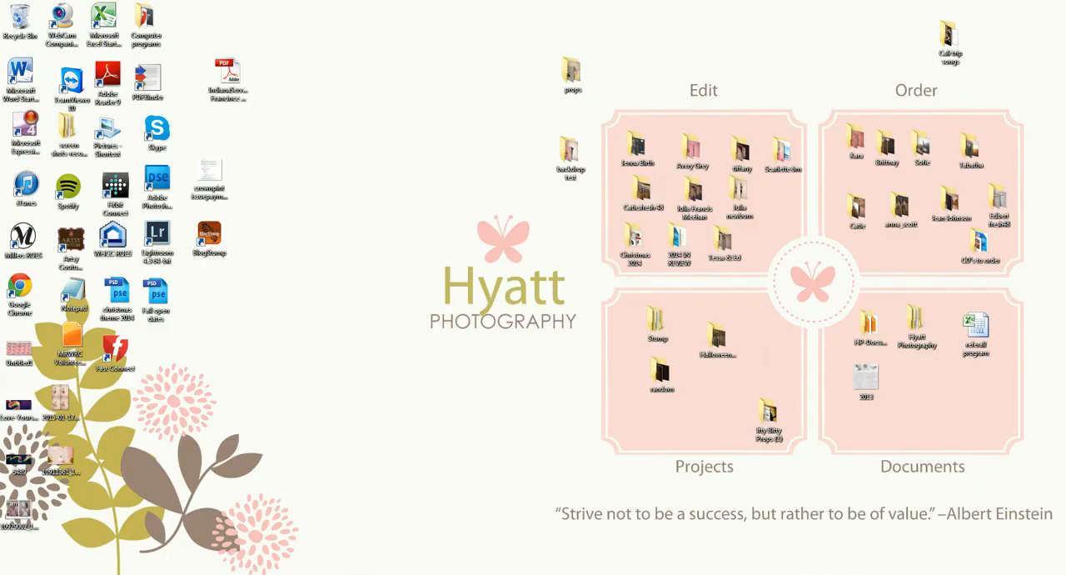
pyautogui.click(166, 573)
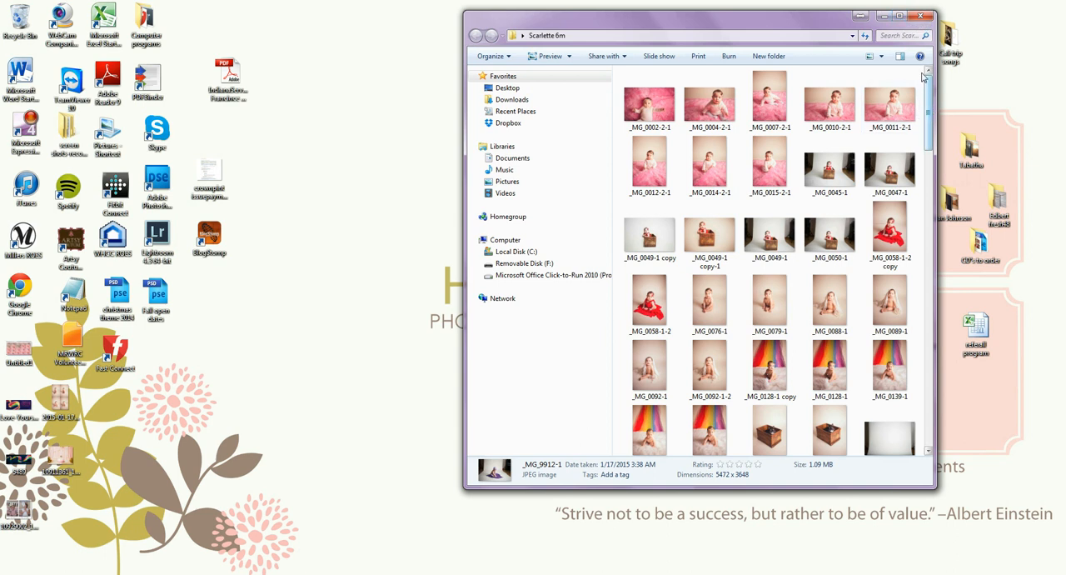
pyautogui.moveTo(930, 99); pyautogui.dragTo(908, 406)
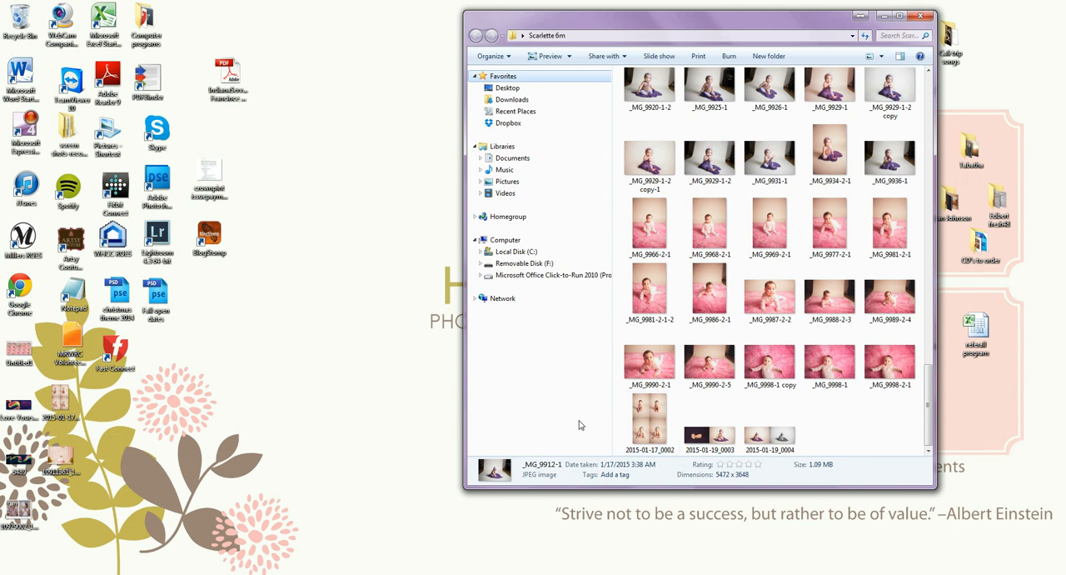
pyautogui.moveTo(930, 396); pyautogui.dragTo(930, 375)
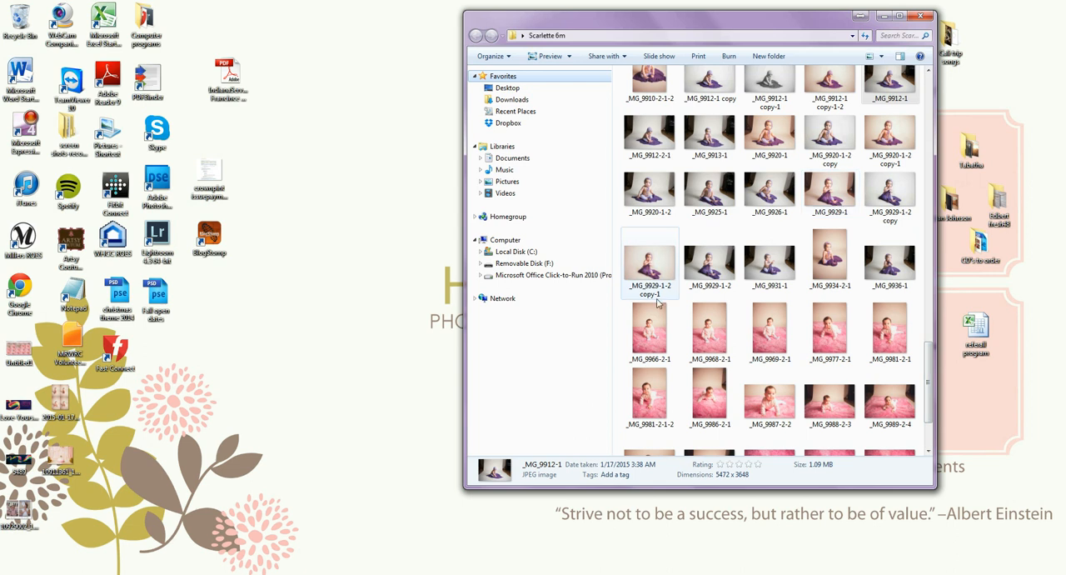
pyautogui.doubleClick(658, 265)
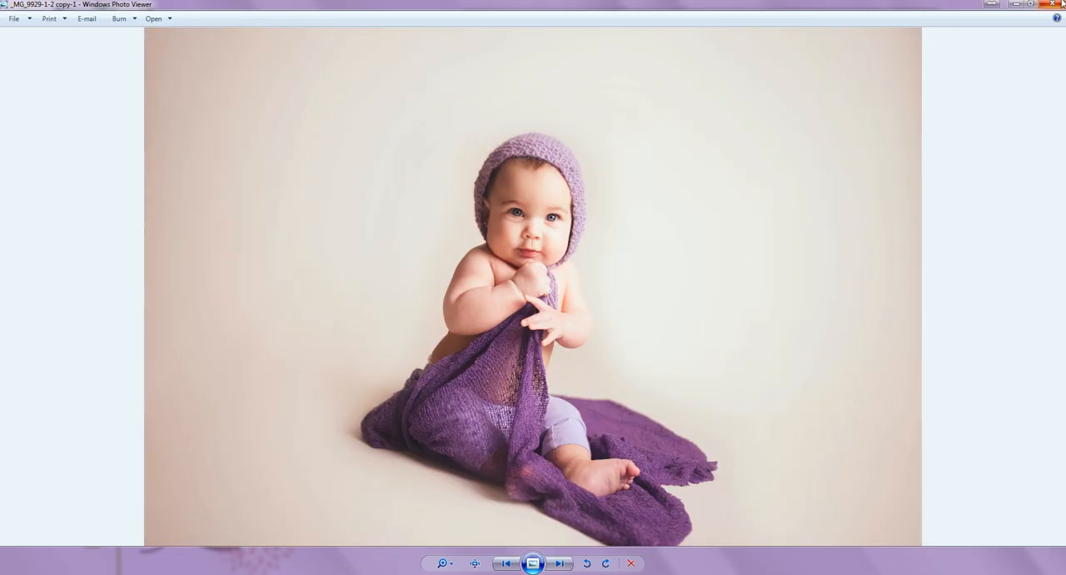
pyautogui.click(1062, 5)
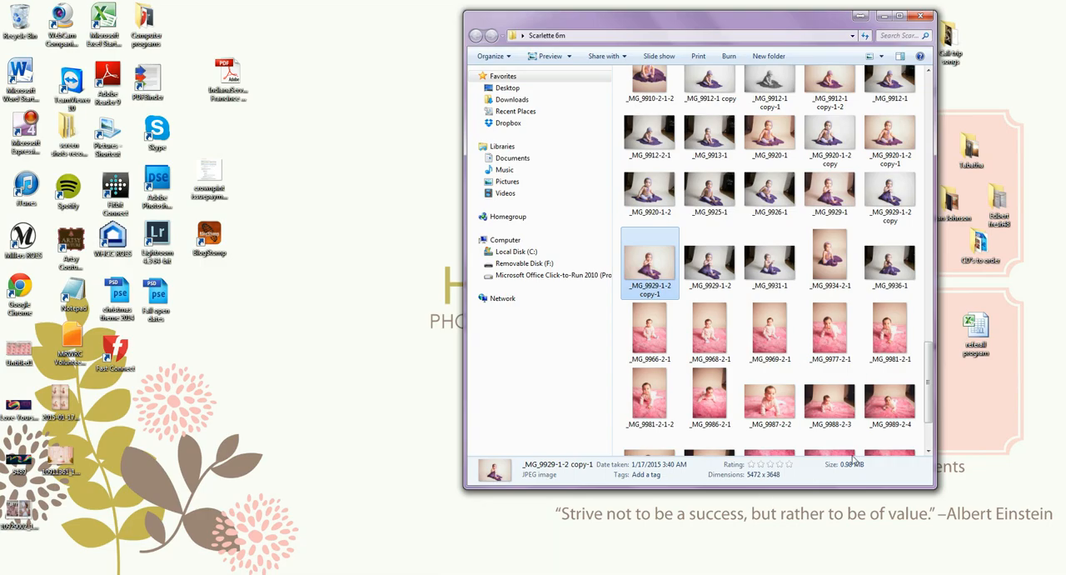
# View the empty backdrop shot _MG_9793-1 and compare the edited _MG_9912-1 copy-1-2 with the original _MG_9912-1.
pyautogui.moveTo(930, 379); pyautogui.dragTo(950, 100)
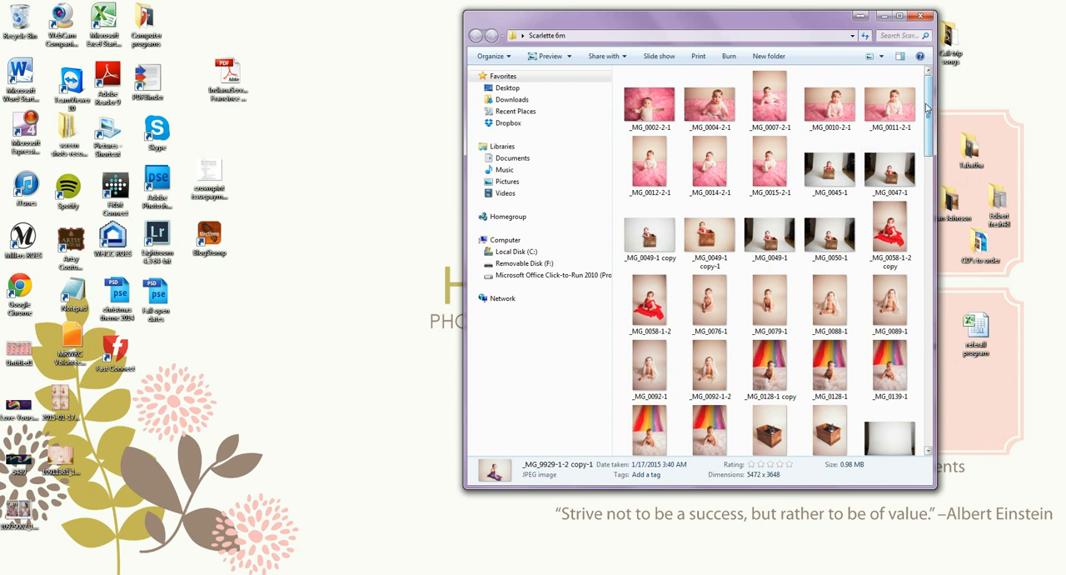
pyautogui.moveTo(934, 107); pyautogui.dragTo(928, 131)
pyautogui.doubleClick(890, 275)
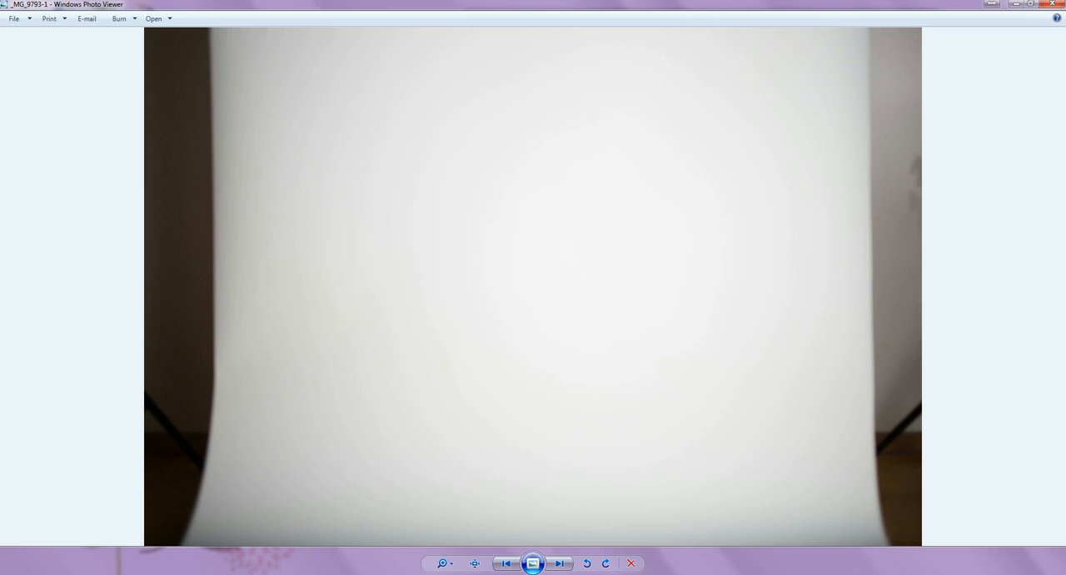
pyautogui.moveTo(215, 560)
pyautogui.click(153, 550)
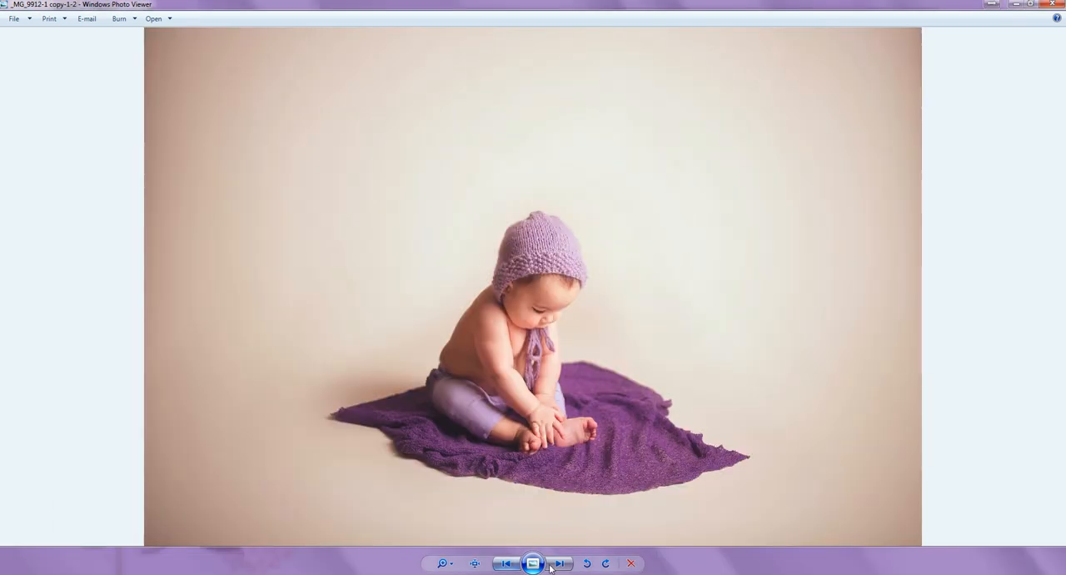
pyautogui.click(567, 567)
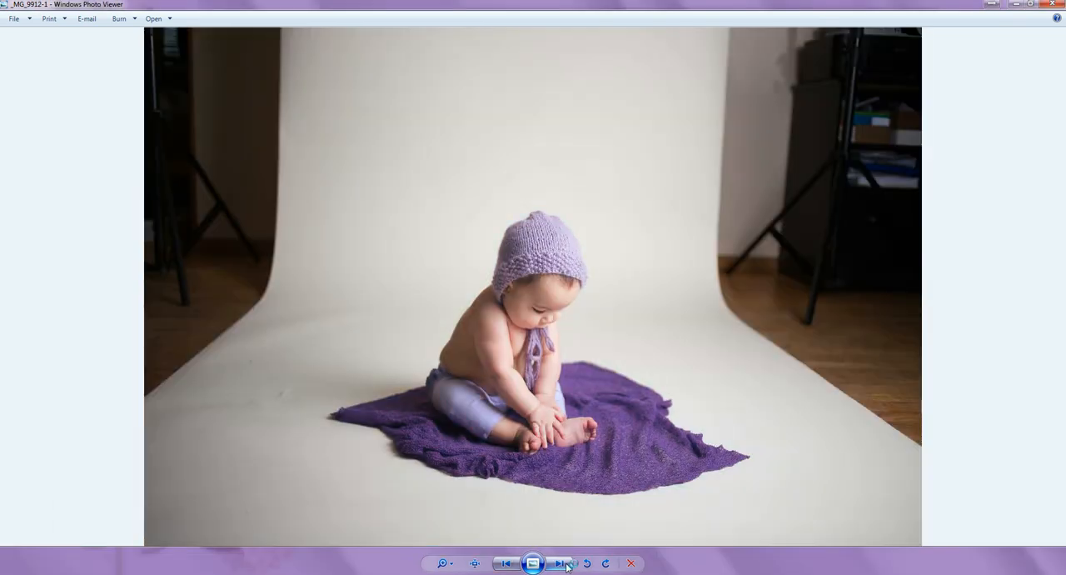
# View the rainbow-backdrop photo _MG_0128-1 copy and close the session folder and the open photo viewers.
pyautogui.moveTo(187, 572)
pyautogui.click(182, 573)
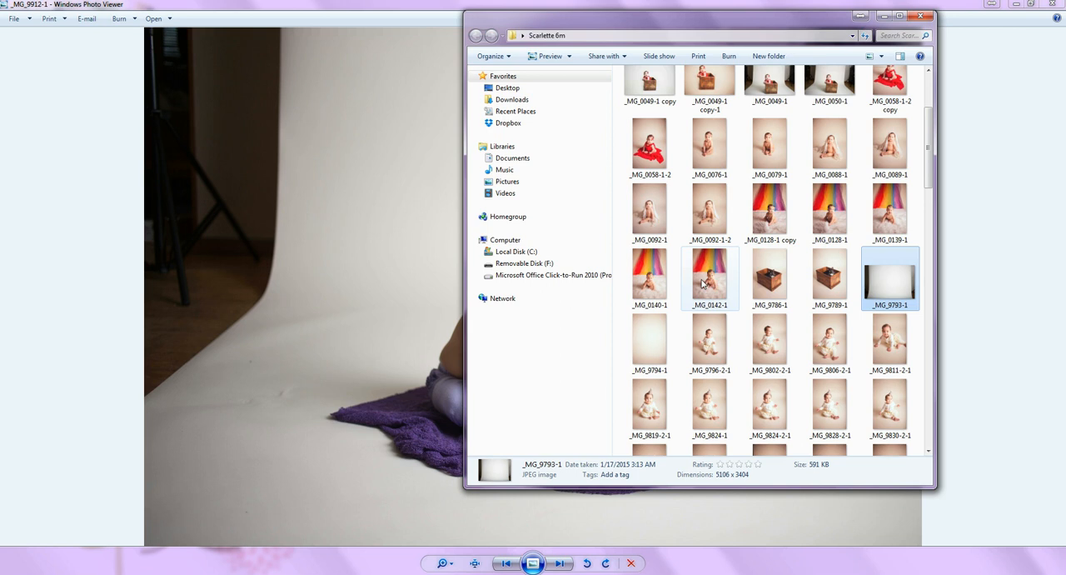
pyautogui.doubleClick(779, 212)
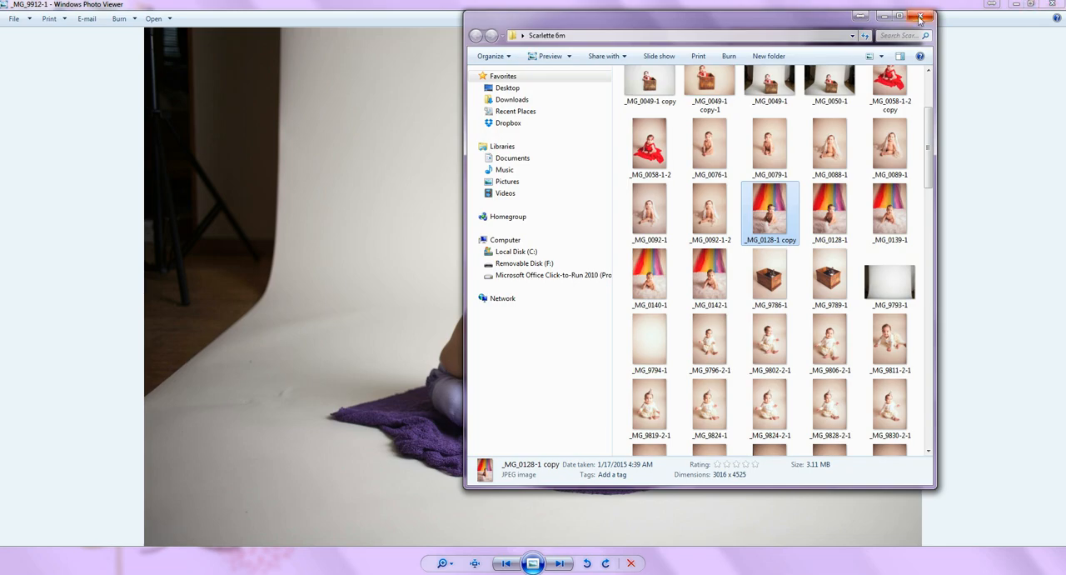
pyautogui.click(920, 18)
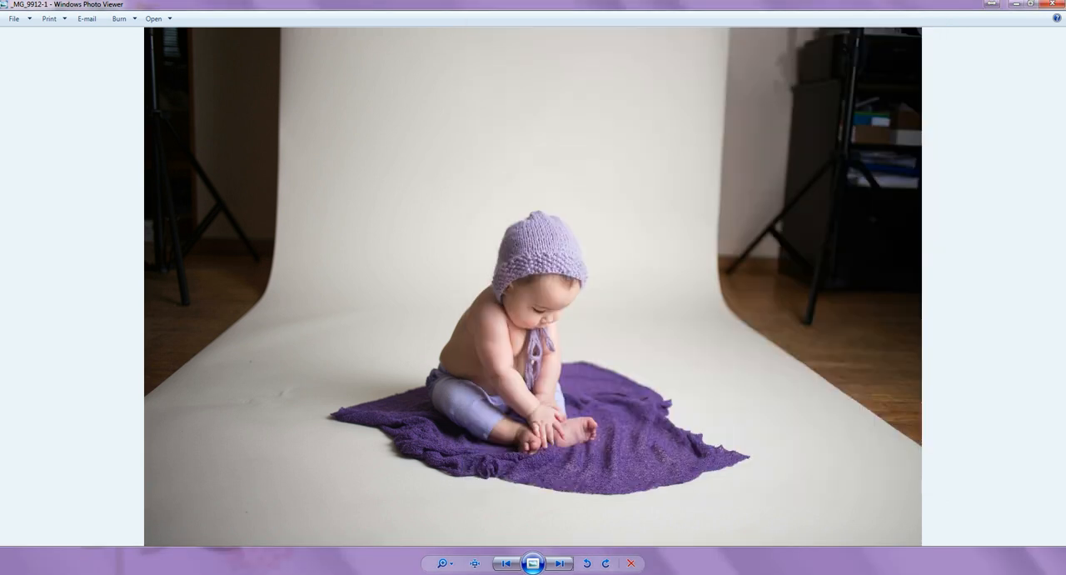
pyautogui.click(1056, 4)
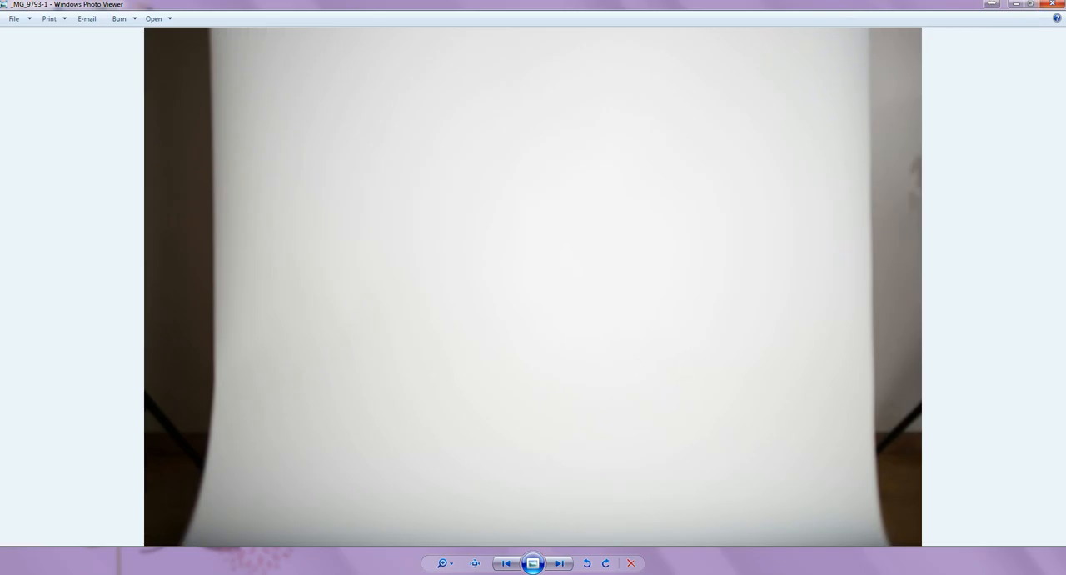
pyautogui.click(1050, 5)
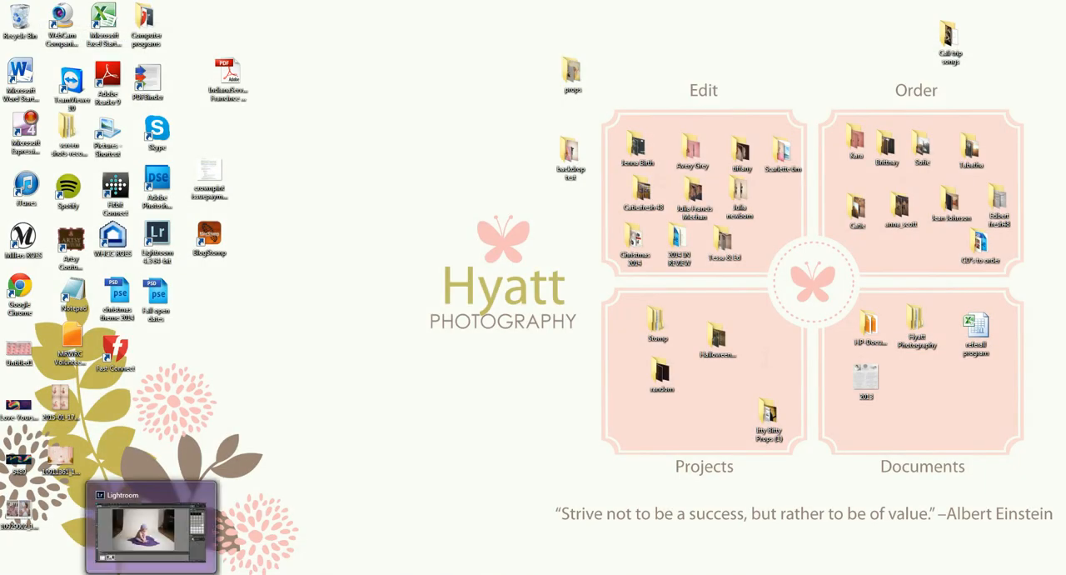
# Look at the pink-rug photo in Lightroom and the open baby photo in Photoshop Elements, minimizing both programs.
pyautogui.click(83, 573)
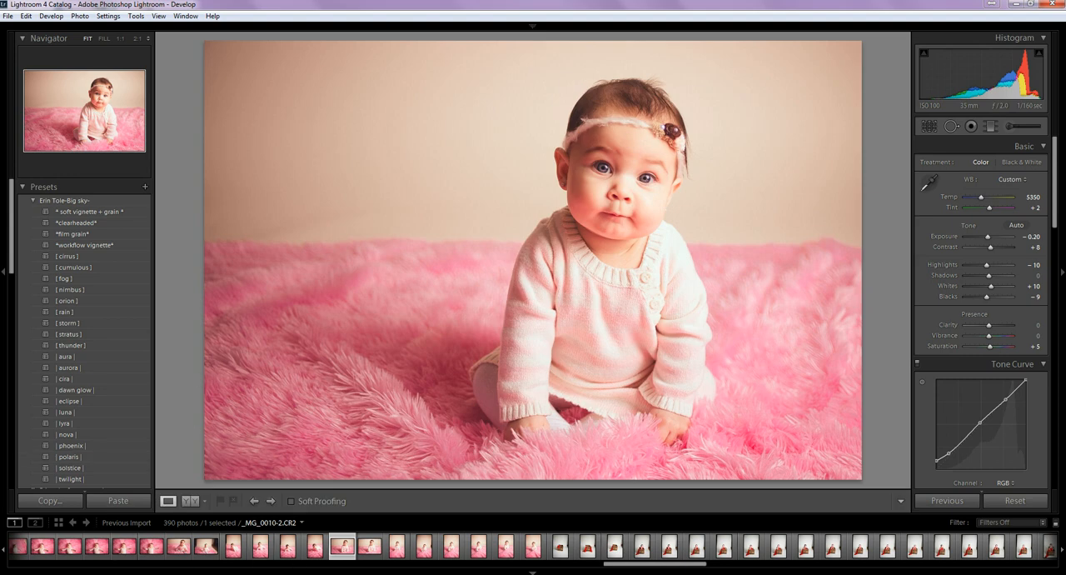
pyautogui.click(1018, 8)
pyautogui.click(200, 573)
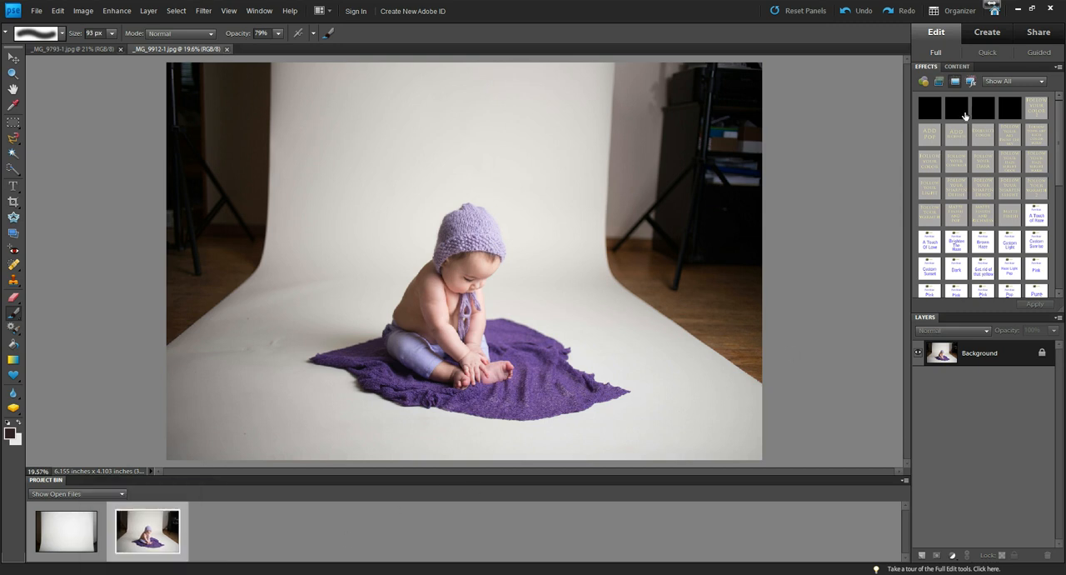
pyautogui.click(1019, 9)
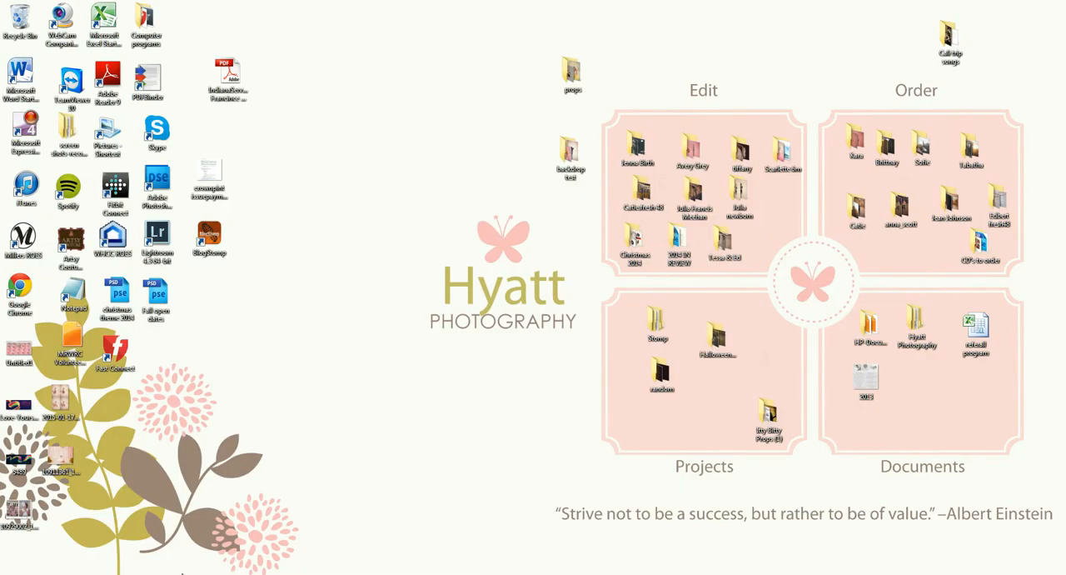
# Compare the black-and-white _MG_9912-1 copy-1 with the color edit _MG_9912-1 copy-1-2 from the session folder, and close the viewer and folder.
pyautogui.doubleClick(784, 150)
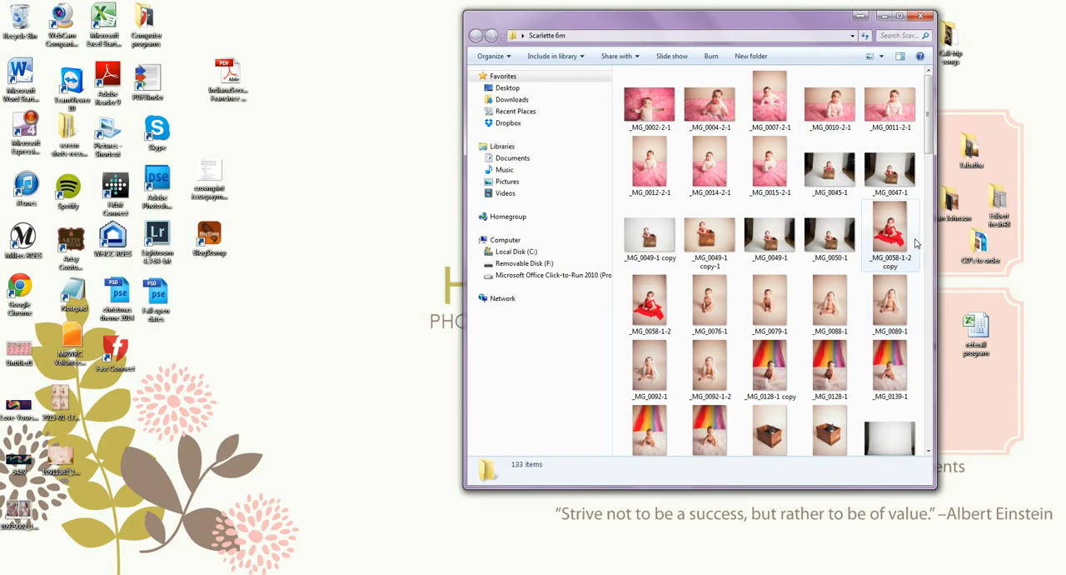
pyautogui.moveTo(932, 129); pyautogui.dragTo(923, 348)
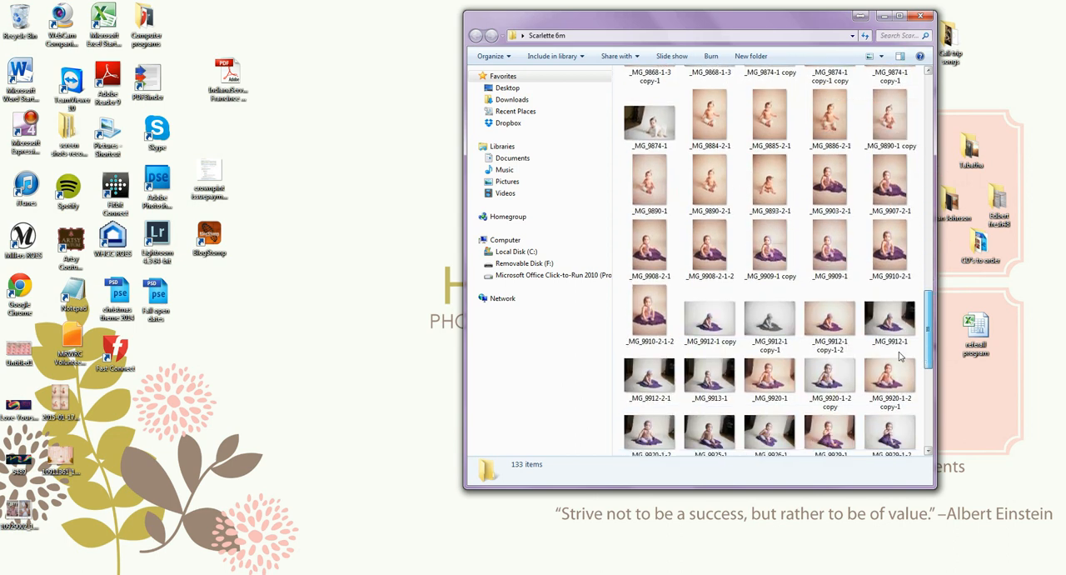
pyautogui.click(766, 325)
pyautogui.doubleClick(766, 325)
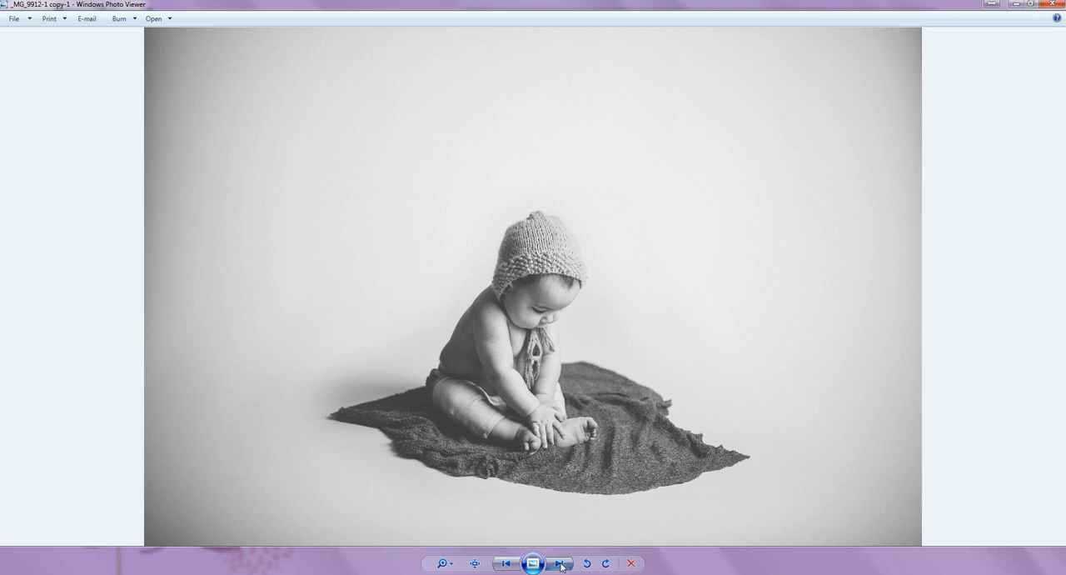
pyautogui.click(562, 564)
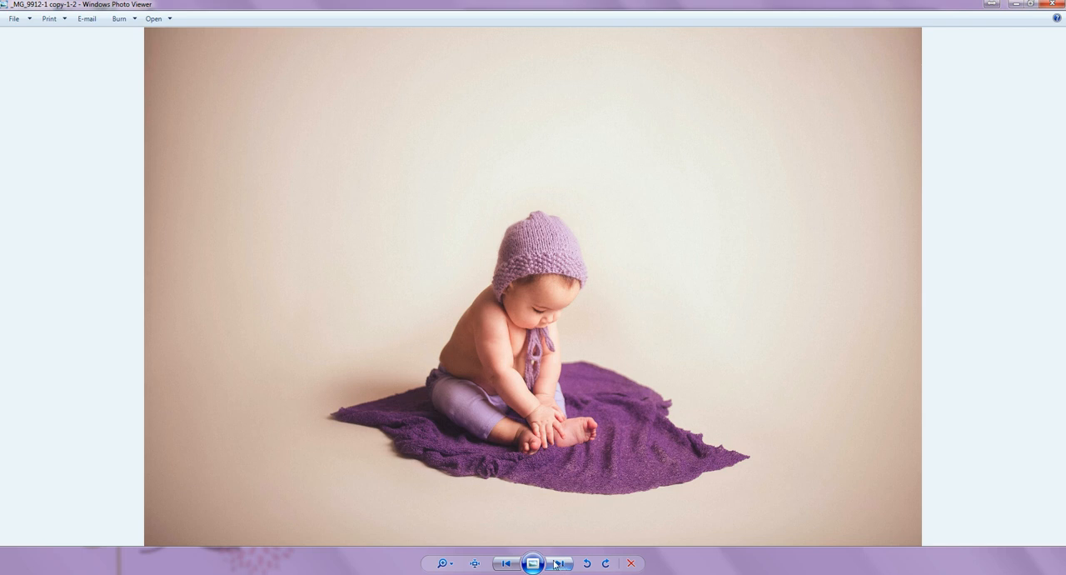
pyautogui.click(504, 564)
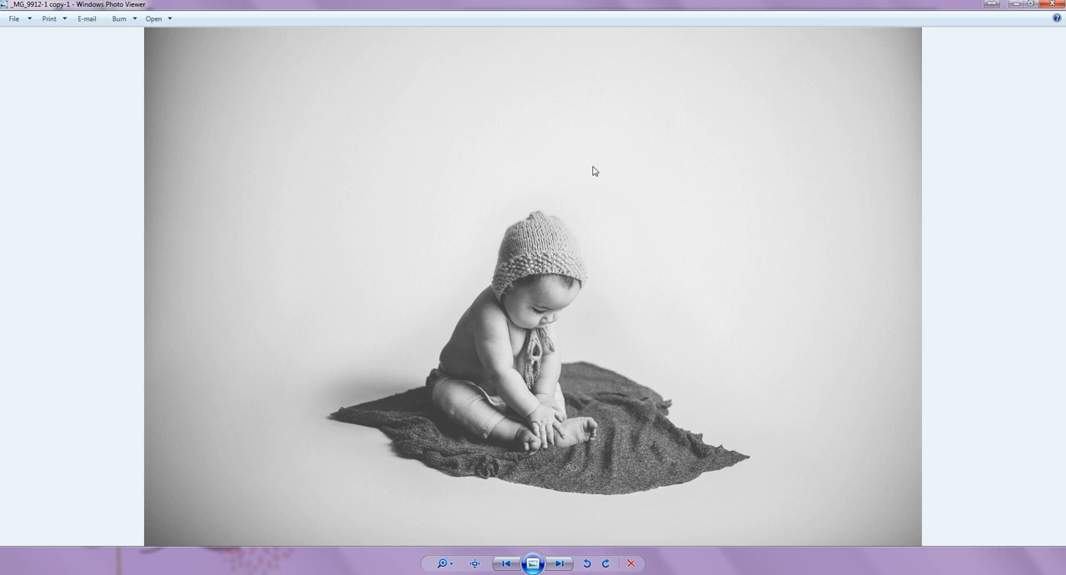
pyautogui.click(1053, 4)
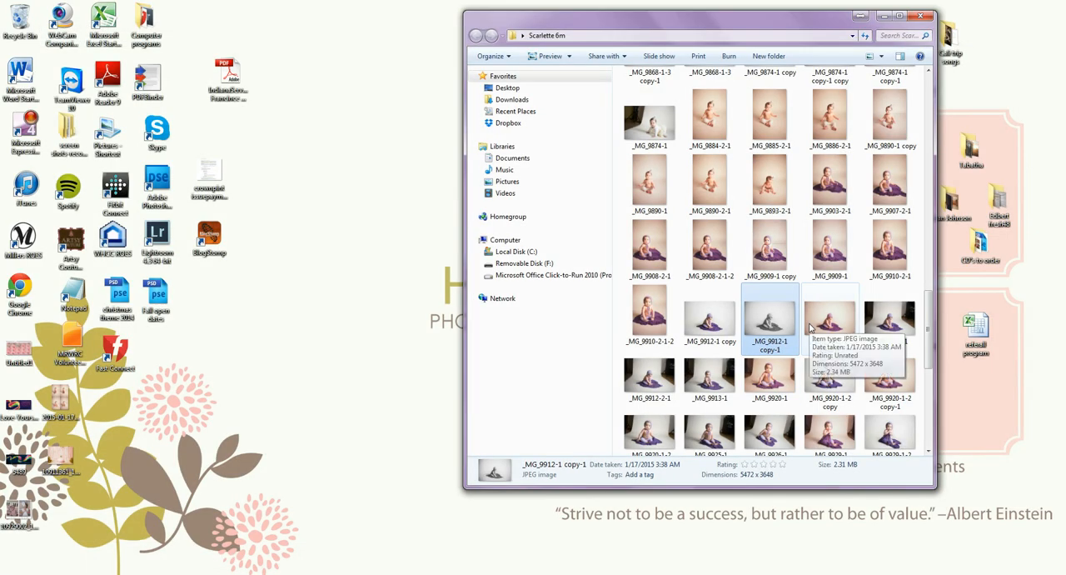
pyautogui.click(920, 15)
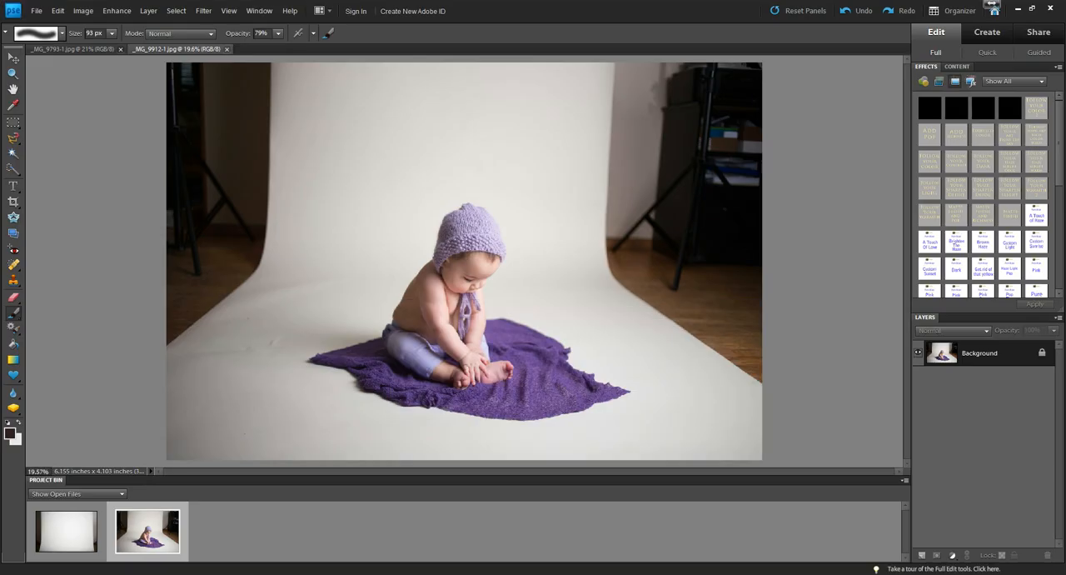
# Copy the entire empty backdrop photo _MG_9793-1.jpg and paste it into _MG_9912-1.jpg as a new layer.
pyautogui.click(60, 527)
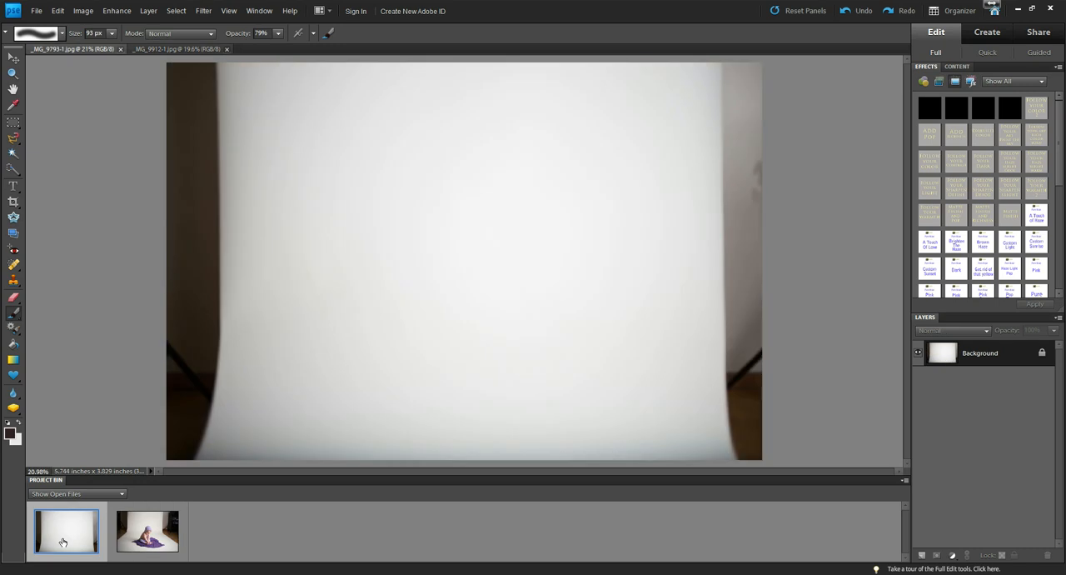
pyautogui.click(152, 12)
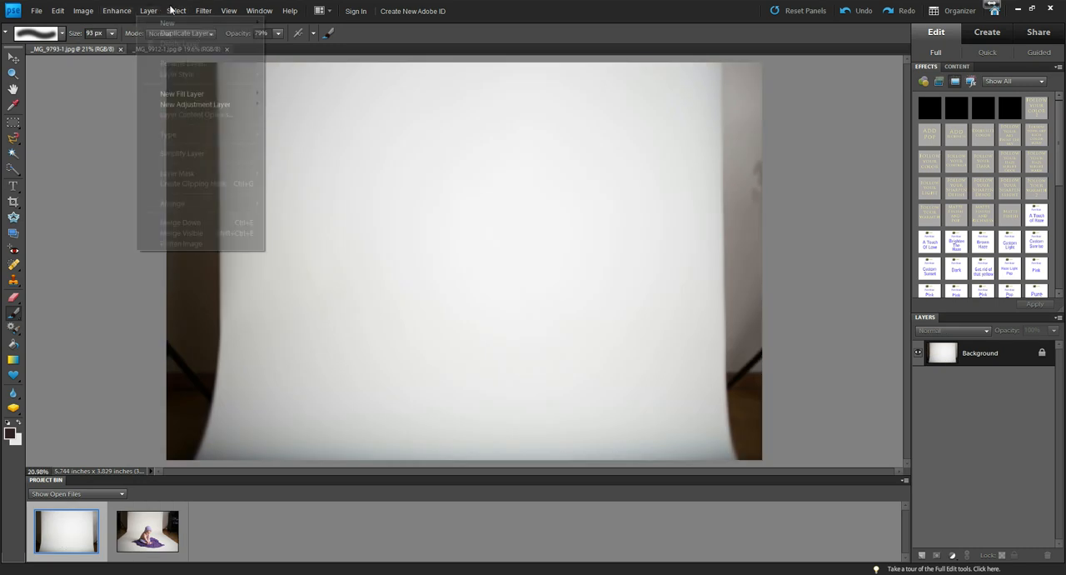
pyautogui.click(181, 22)
pyautogui.click(59, 11)
pyautogui.click(80, 74)
pyautogui.click(148, 531)
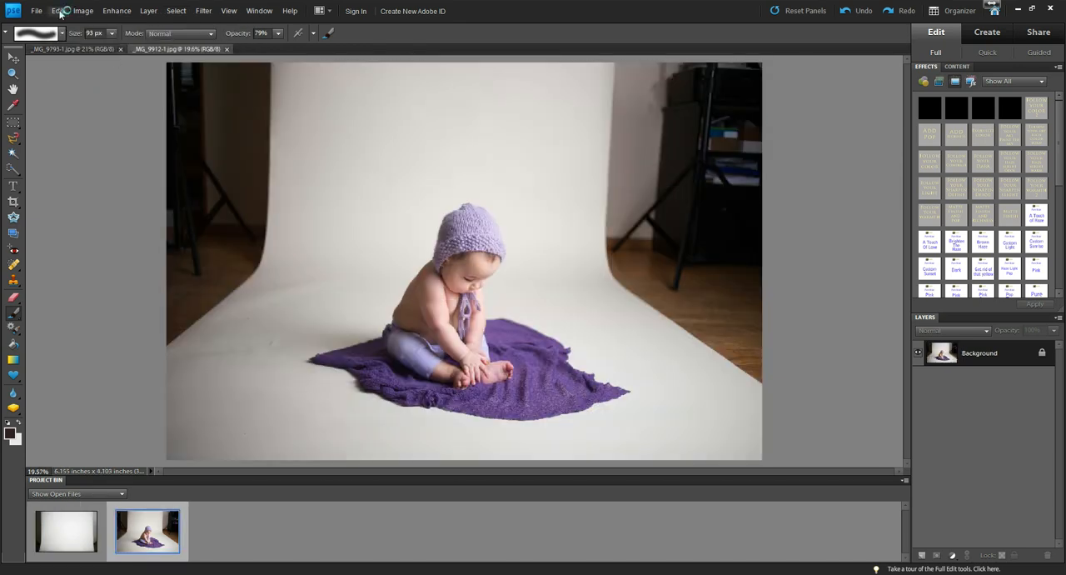
pyautogui.click(59, 11)
pyautogui.click(72, 95)
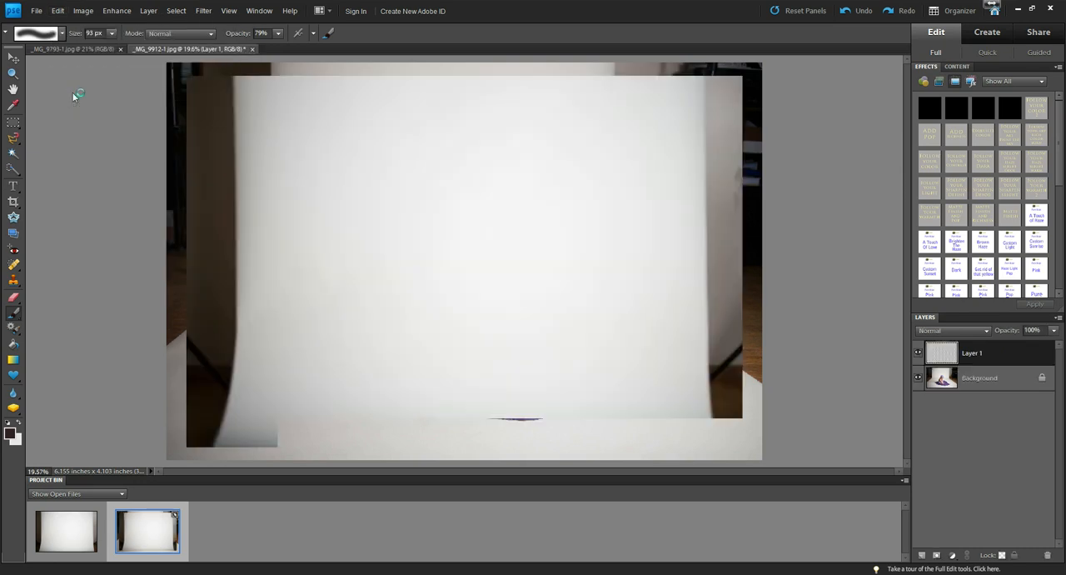
# Enlarge the pasted backdrop layer to about 129% and position it so its clean area covers the whole baby photo.
pyautogui.press('v')
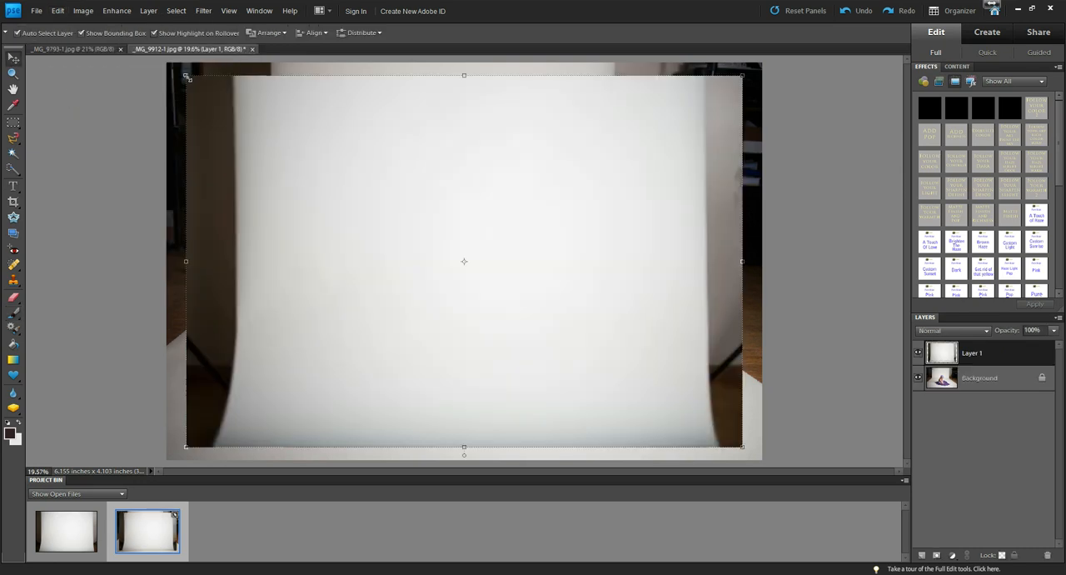
pyautogui.moveTo(186, 75); pyautogui.dragTo(93, 25)
pyautogui.moveTo(740, 446); pyautogui.dragTo(811, 494)
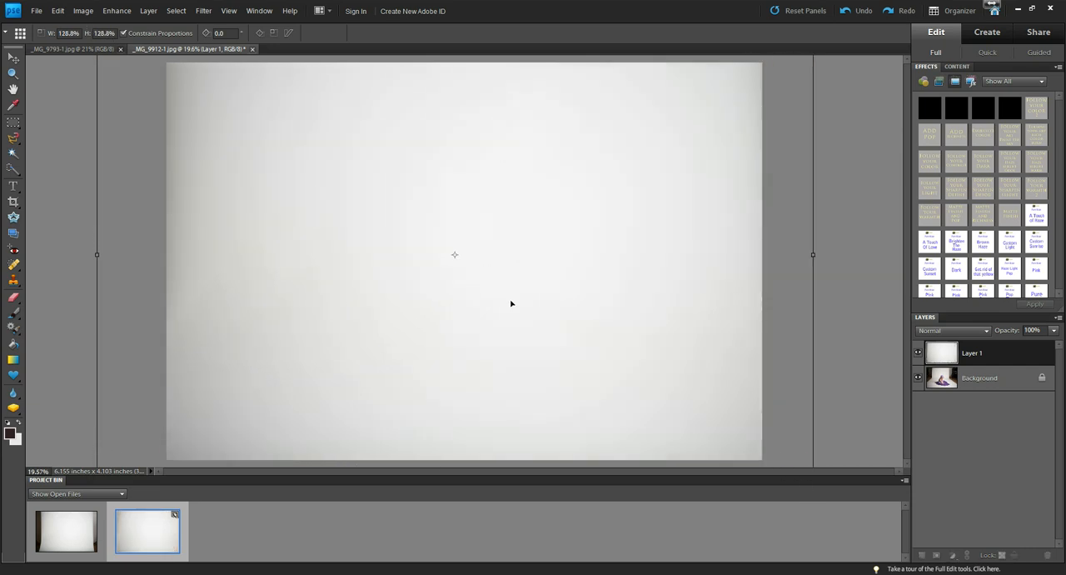
pyautogui.moveTo(501, 286); pyautogui.dragTo(457, 265)
pyautogui.moveTo(813, 258); pyautogui.dragTo(819, 258)
pyautogui.moveTo(534, 307); pyautogui.dragTo(527, 307)
pyautogui.click(789, 461)
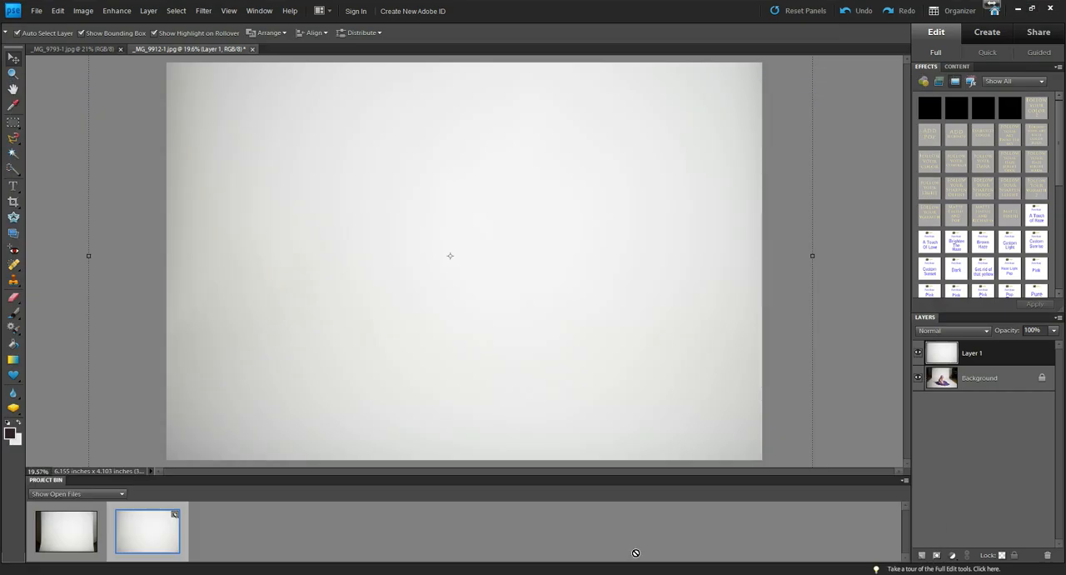
# Add a black layer mask that hides the pasted backdrop layer, and activate the Brush tool.
pyautogui.keyDown('alt'); pyautogui.click(939, 562); pyautogui.keyUp('alt')
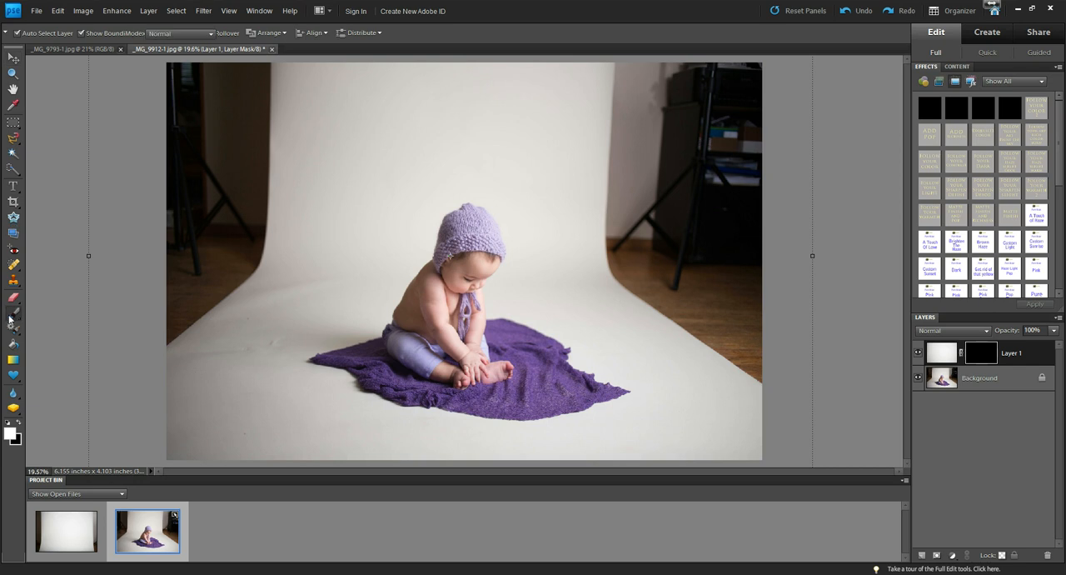
pyautogui.click(14, 314)
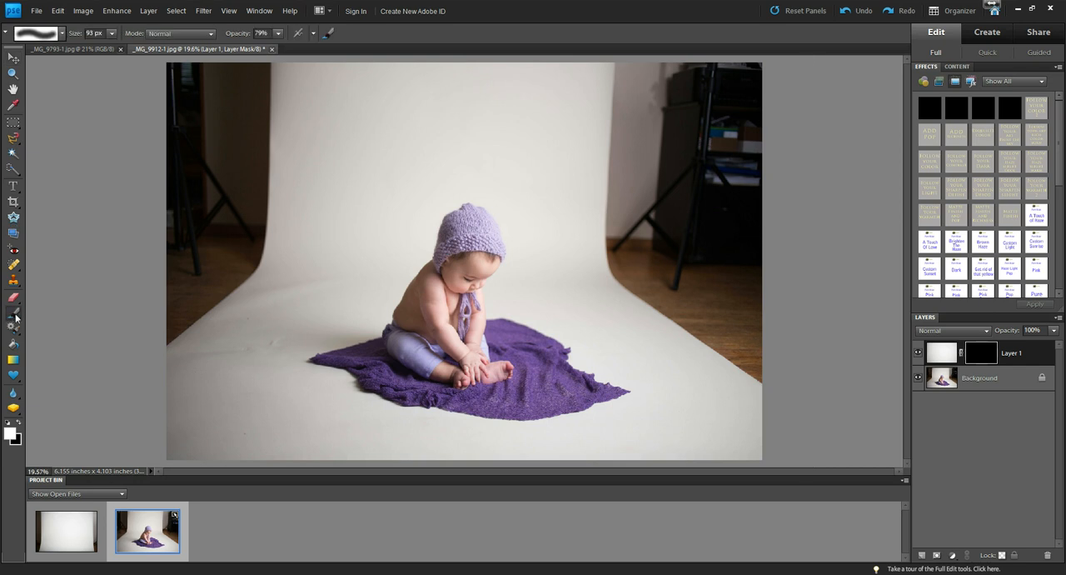
# Paint white over the layer mask around the baby with the soft round 300 px brush enlarged to 532 px, repeating over the left side.
pyautogui.click(63, 34)
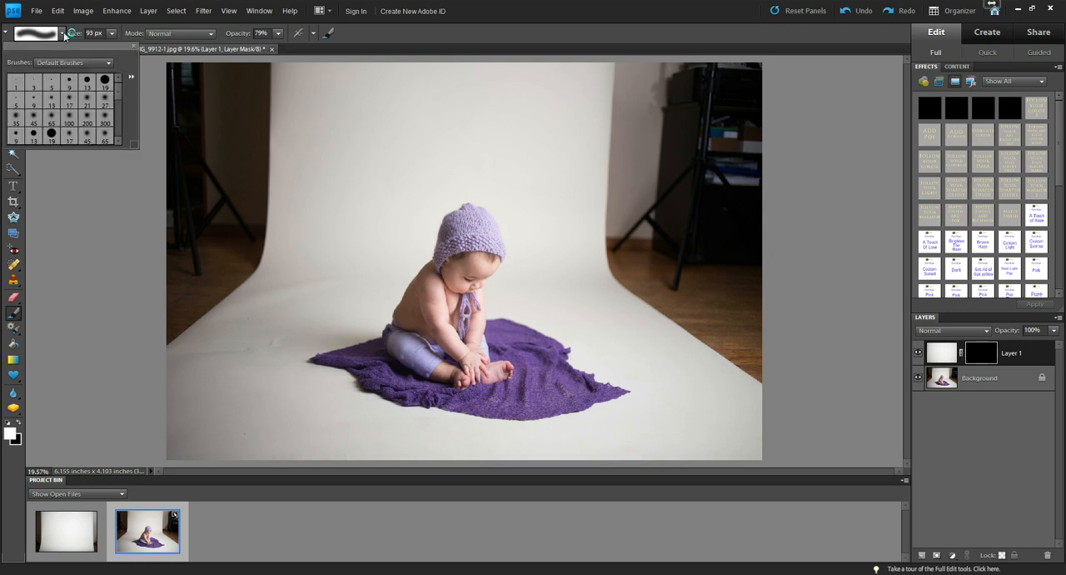
pyautogui.click(105, 121)
pyautogui.click(112, 34)
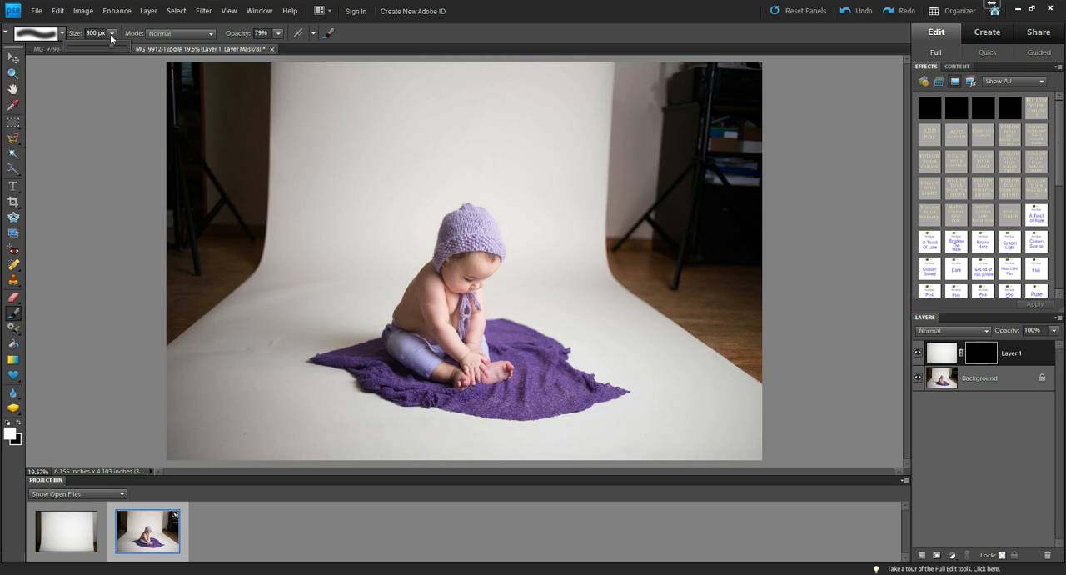
pyautogui.moveTo(118, 51); pyautogui.dragTo(114, 48)
pyautogui.moveTo(174, 83)
pyautogui.mouseDown()
pyautogui.moveTo(173, 103)
pyautogui.moveTo(158, 108)
pyautogui.moveTo(255, 147)
pyautogui.moveTo(196, 79)
pyautogui.moveTo(162, 262)
pyautogui.moveTo(219, 326)
pyautogui.moveTo(247, 239)
pyautogui.moveTo(204, 298)
pyautogui.moveTo(295, 160)
pyautogui.moveTo(285, 74)
pyautogui.moveTo(816, 69)
pyautogui.moveTo(245, 81)
pyautogui.moveTo(729, 108)
pyautogui.moveTo(315, 112)
pyautogui.moveTo(624, 59)
pyautogui.moveTo(683, 166)
pyautogui.moveTo(625, 124)
pyautogui.moveTo(672, 314)
pyautogui.moveTo(698, 288)
pyautogui.moveTo(728, 108)
pyautogui.moveTo(759, 276)
pyautogui.moveTo(764, 448)
pyautogui.moveTo(624, 212)
pyautogui.moveTo(605, 159)
pyautogui.moveTo(495, 124)
pyautogui.moveTo(288, 180)
pyautogui.moveTo(612, 174)
pyautogui.moveTo(591, 167)
pyautogui.moveTo(290, 205)
pyautogui.moveTo(435, 162)
pyautogui.moveTo(695, 262)
pyautogui.moveTo(412, 157)
pyautogui.moveTo(326, 194)
pyautogui.moveTo(670, 301)
pyautogui.moveTo(497, 181)
pyautogui.moveTo(320, 266)
pyautogui.moveTo(405, 198)
pyautogui.moveTo(412, 226)
pyautogui.moveTo(414, 207)
pyautogui.moveTo(336, 255)
pyautogui.moveTo(290, 293)
pyautogui.moveTo(278, 319)
pyautogui.moveTo(329, 314)
pyautogui.moveTo(311, 326)
pyautogui.moveTo(364, 308)
pyautogui.moveTo(400, 250)
pyautogui.moveTo(295, 341)
pyautogui.moveTo(348, 273)
pyautogui.moveTo(325, 341)
pyautogui.moveTo(329, 423)
pyautogui.moveTo(288, 355)
pyautogui.moveTo(217, 450)
pyautogui.moveTo(192, 434)
pyautogui.moveTo(414, 443)
pyautogui.moveTo(357, 443)
pyautogui.moveTo(333, 395)
pyautogui.moveTo(389, 447)
pyautogui.moveTo(526, 453)
pyautogui.moveTo(398, 451)
pyautogui.moveTo(576, 443)
pyautogui.moveTo(755, 405)
pyautogui.moveTo(774, 431)
pyautogui.moveTo(647, 378)
pyautogui.moveTo(538, 233)
pyautogui.moveTo(653, 355)
pyautogui.moveTo(574, 291)
pyautogui.moveTo(524, 288)
pyautogui.moveTo(595, 325)
pyautogui.moveTo(583, 305)
pyautogui.moveTo(506, 296)
pyautogui.moveTo(771, 269)
pyautogui.mouseUp()
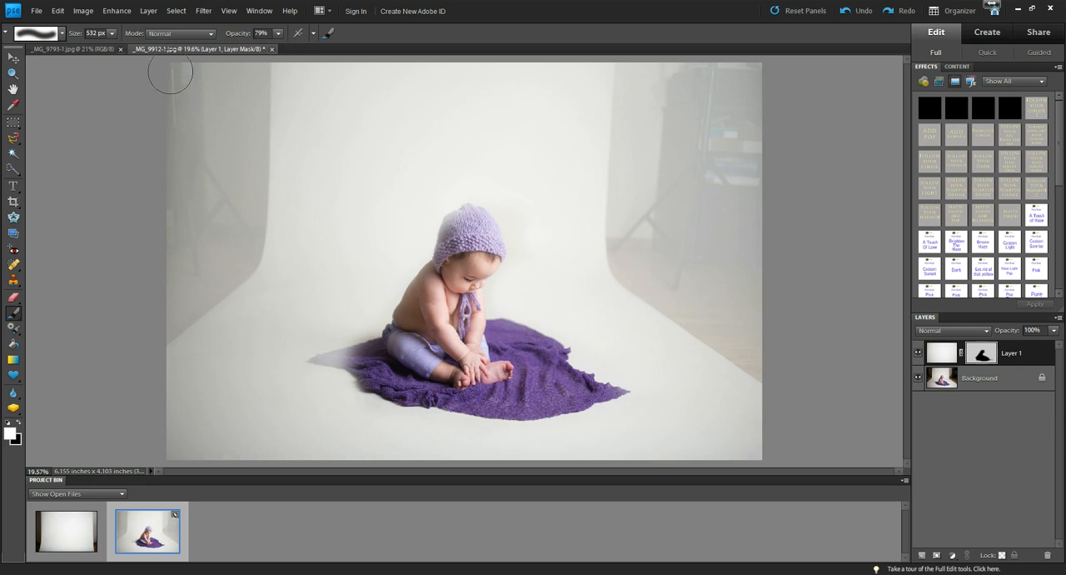
pyautogui.moveTo(171, 75)
pyautogui.mouseDown()
pyautogui.moveTo(163, 116)
pyautogui.moveTo(207, 185)
pyautogui.moveTo(251, 158)
pyautogui.moveTo(209, 116)
pyautogui.moveTo(182, 158)
pyautogui.moveTo(166, 304)
pyautogui.moveTo(231, 288)
pyautogui.moveTo(201, 319)
pyautogui.moveTo(176, 295)
pyautogui.mouseUp()
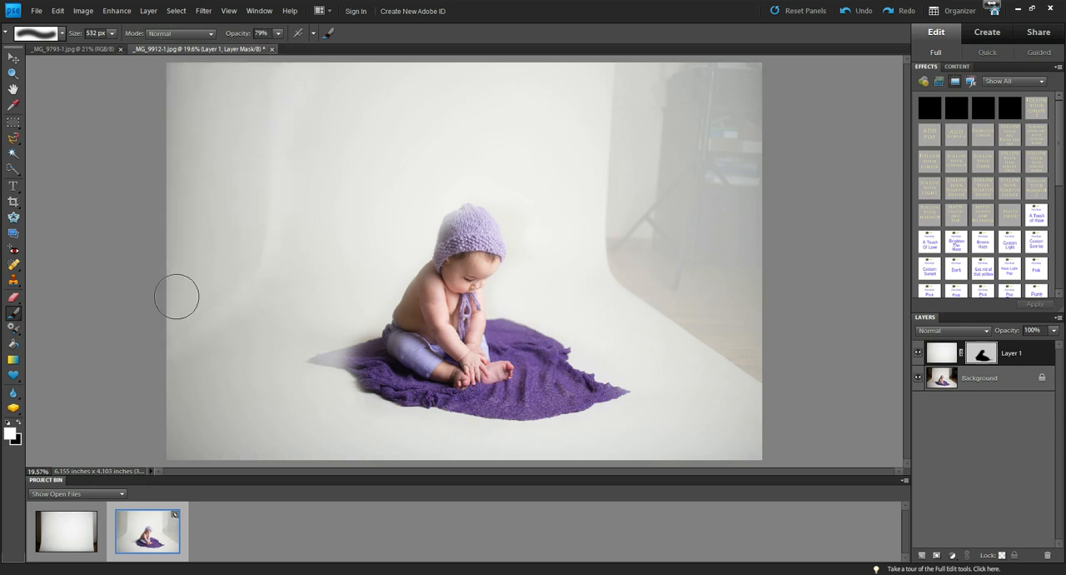
# Try painting the left side of the mask with a hard round 19 px brush enlarged to 532 px, and undo the strokes.
pyautogui.click(61, 34)
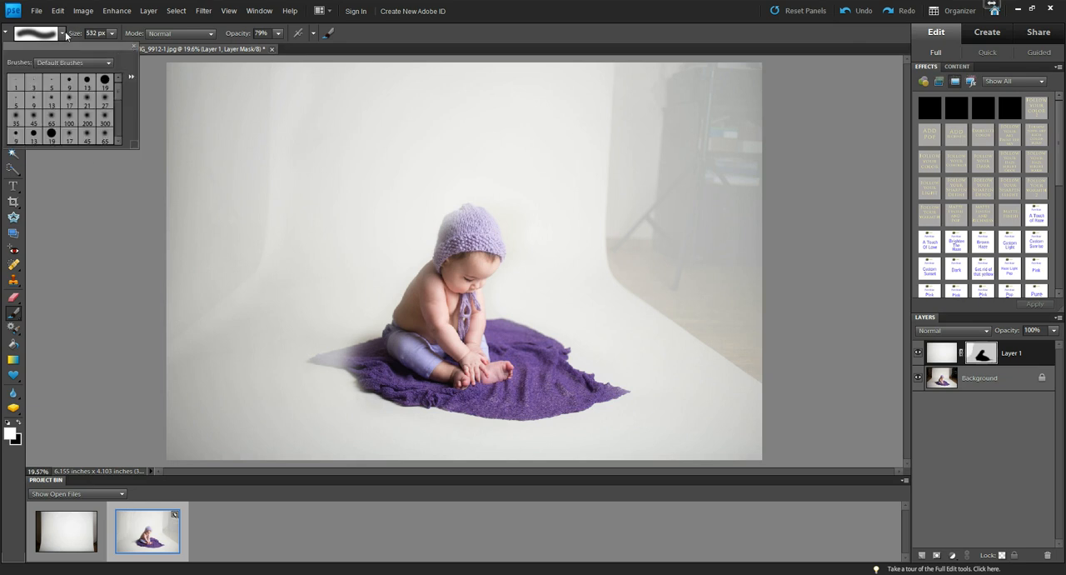
pyautogui.click(104, 81)
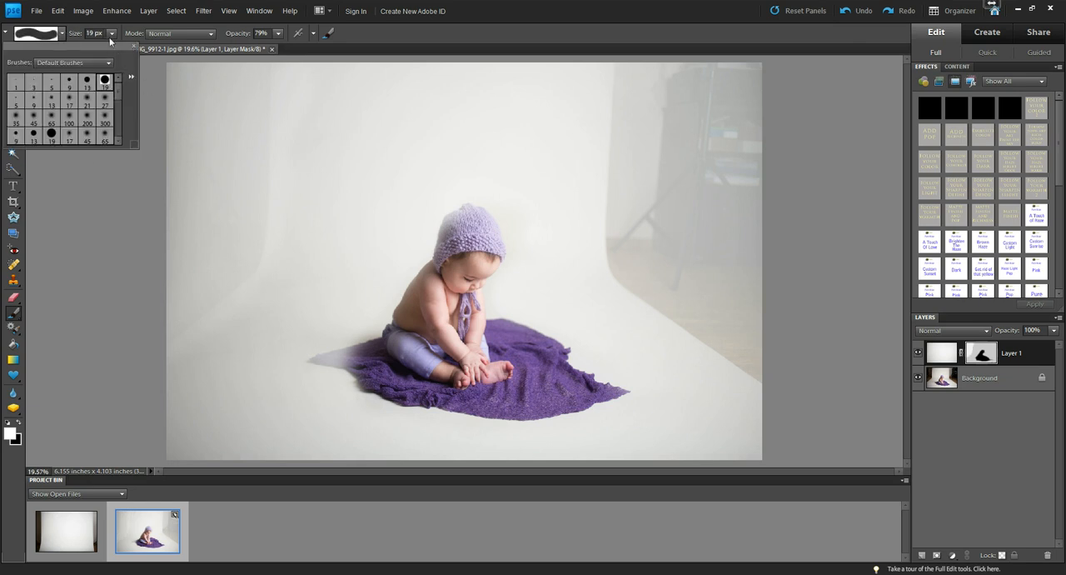
pyautogui.click(52, 135)
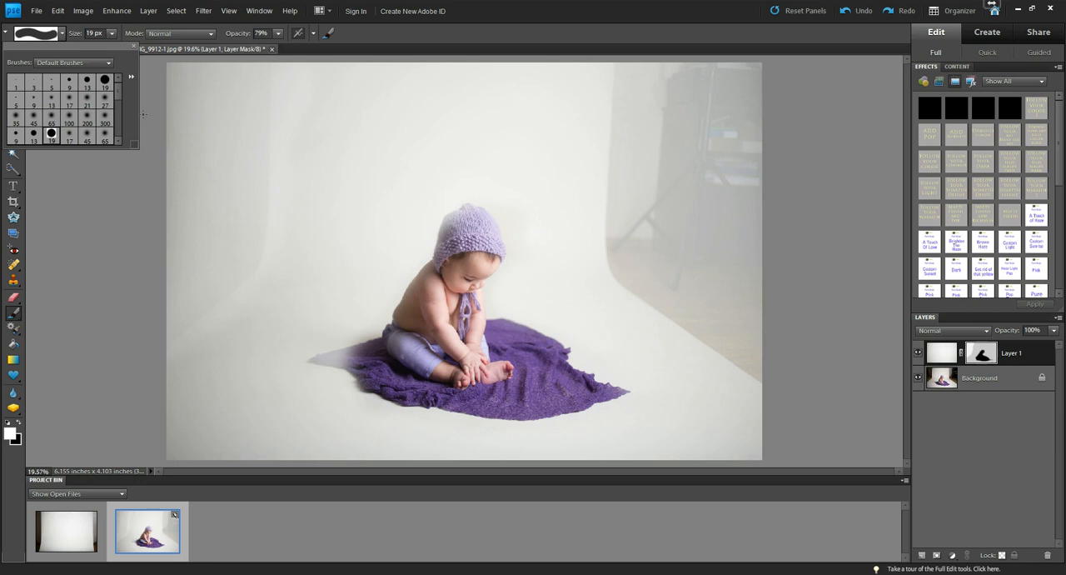
pyautogui.click(113, 34)
pyautogui.moveTo(114, 48); pyautogui.dragTo(136, 46)
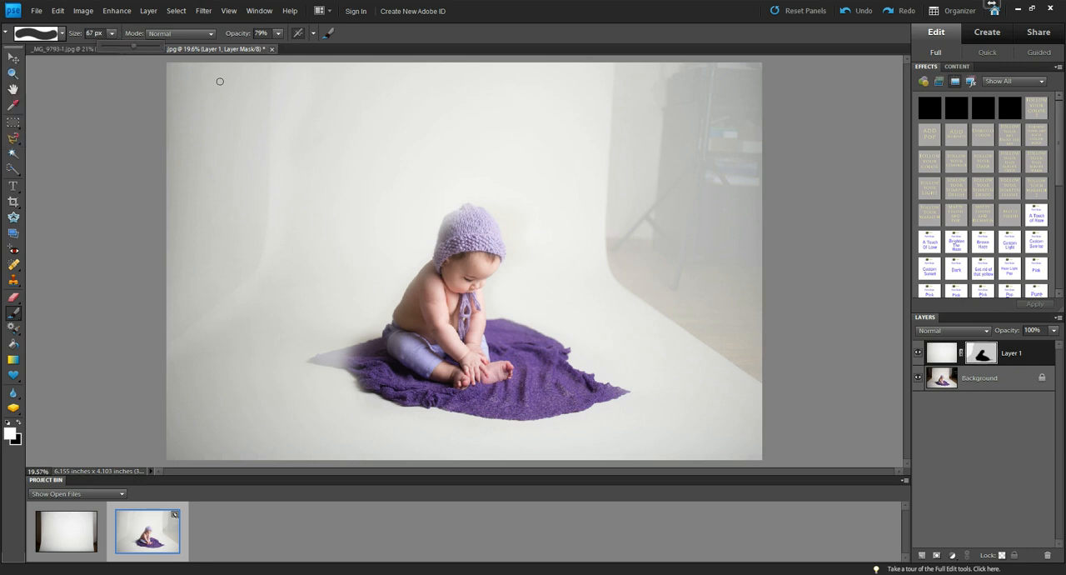
pyautogui.click(148, 47)
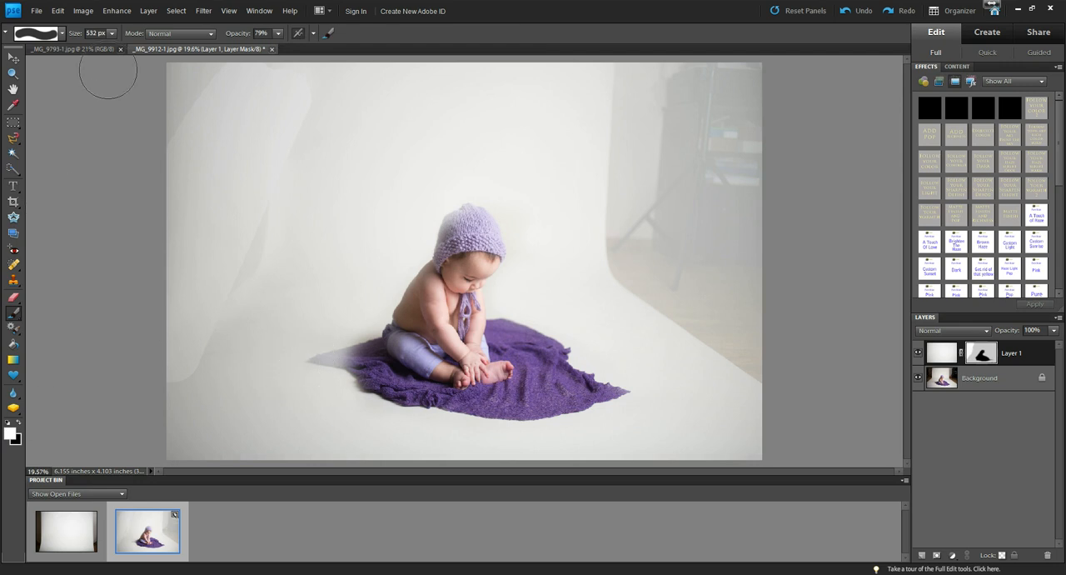
pyautogui.click(57, 11)
pyautogui.click(57, 11)
# Undo the left-side mask strokes and repaint the mask around the baby in white with the soft round 300 px brush enlarged to 769 px.
pyautogui.click(61, 33)
pyautogui.click(103, 119)
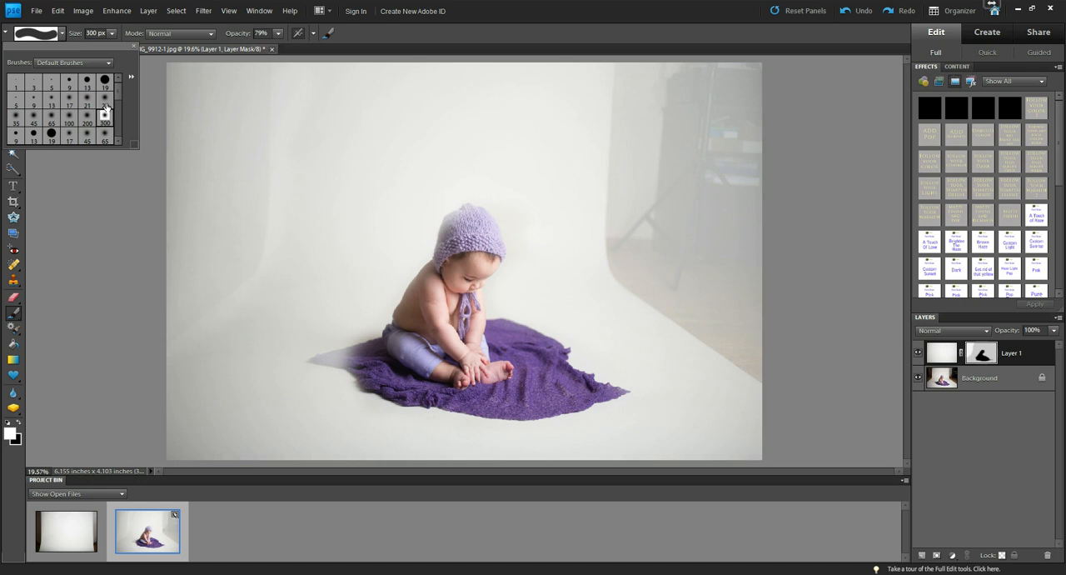
pyautogui.click(112, 33)
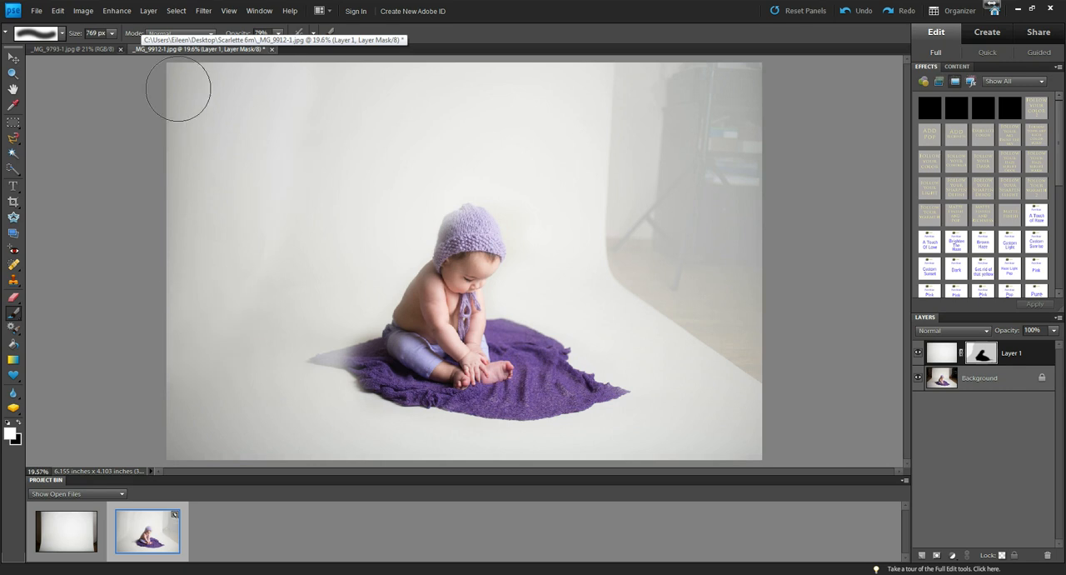
pyautogui.click(60, 12)
pyautogui.click(60, 12)
pyautogui.click(60, 12)
pyautogui.click(71, 23)
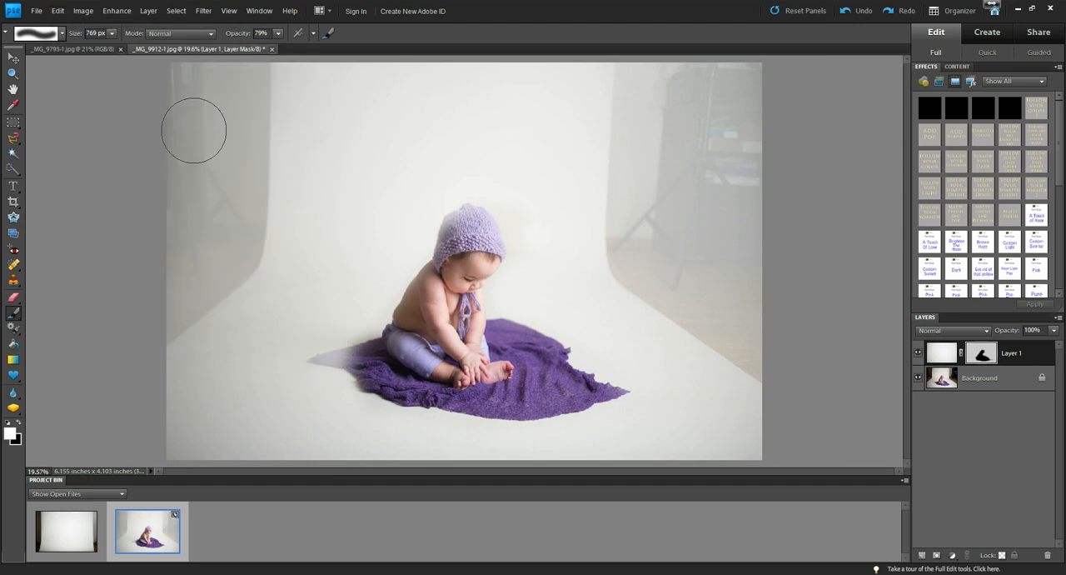
pyautogui.moveTo(181, 88)
pyautogui.mouseDown()
pyautogui.moveTo(146, 175)
pyautogui.moveTo(195, 51)
pyautogui.moveTo(172, 125)
pyautogui.moveTo(168, 238)
pyautogui.moveTo(265, 55)
pyautogui.moveTo(226, 226)
pyautogui.moveTo(265, 142)
pyautogui.moveTo(238, 239)
pyautogui.mouseUp()
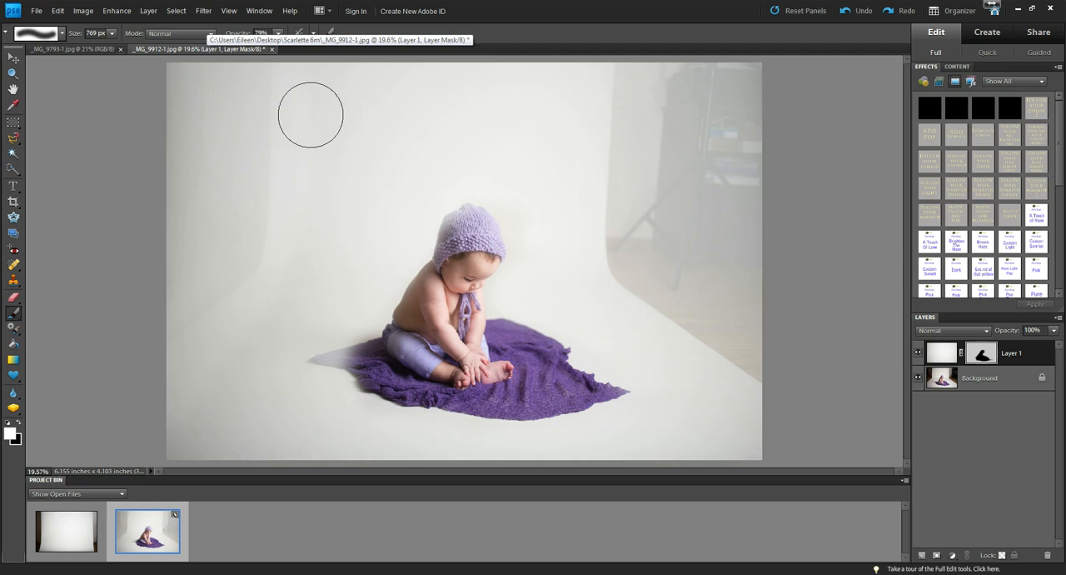
pyautogui.moveTo(642, 125)
pyautogui.mouseDown()
pyautogui.moveTo(776, 166)
pyautogui.moveTo(731, 97)
pyautogui.moveTo(647, 59)
pyautogui.moveTo(635, 226)
pyautogui.moveTo(693, 315)
pyautogui.moveTo(761, 170)
pyautogui.moveTo(746, 335)
pyautogui.moveTo(749, 455)
pyautogui.moveTo(599, 473)
pyautogui.moveTo(667, 445)
pyautogui.moveTo(615, 457)
pyautogui.moveTo(278, 445)
pyautogui.moveTo(336, 419)
pyautogui.moveTo(207, 385)
pyautogui.mouseUp()
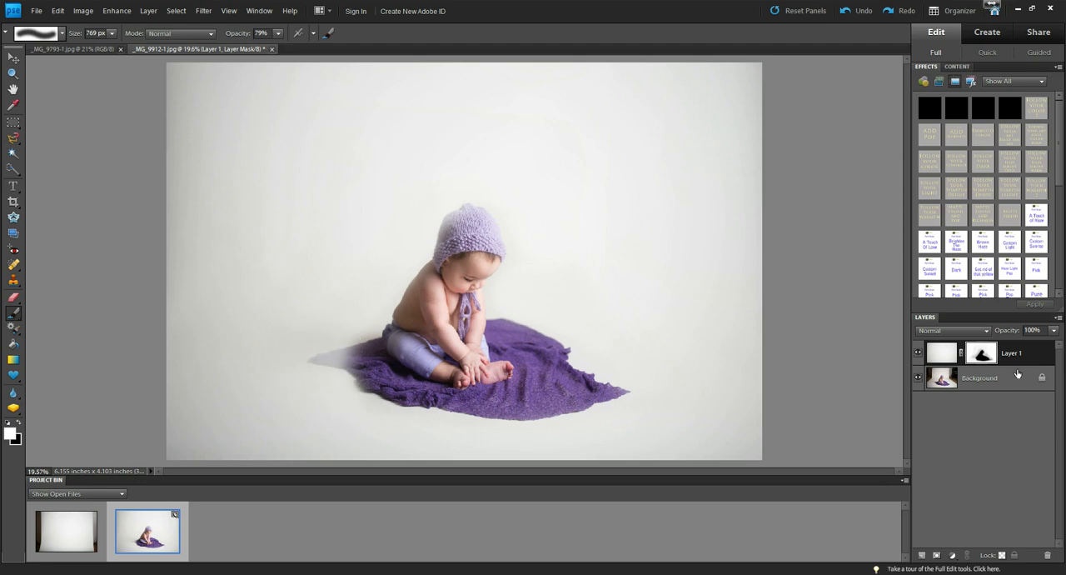
# Duplicate the Background layer, place the copy above Layer 1, and hide it with a black layer mask.
pyautogui.click(952, 384)
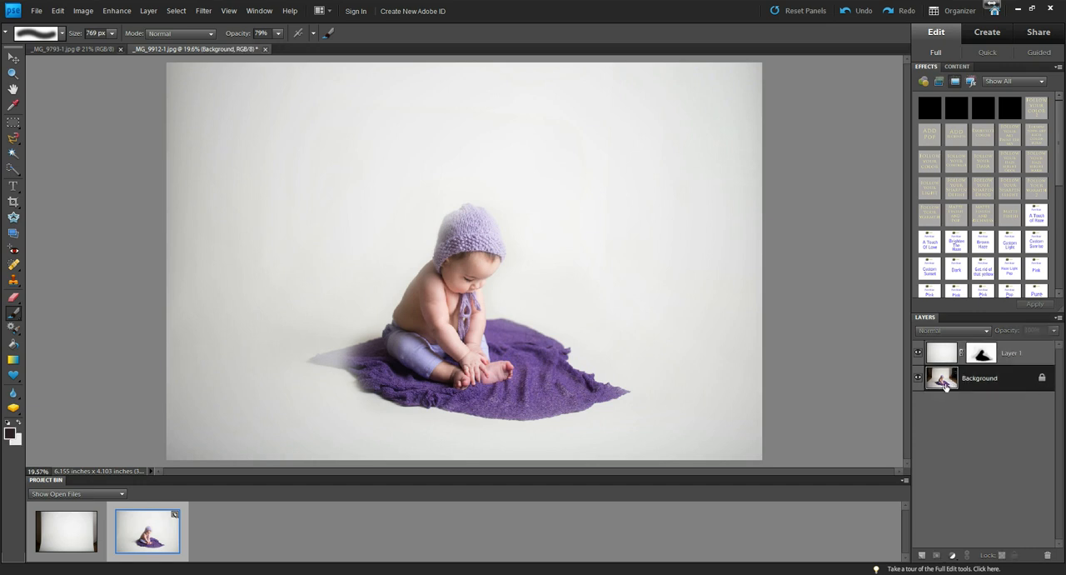
pyautogui.rightClick(957, 387)
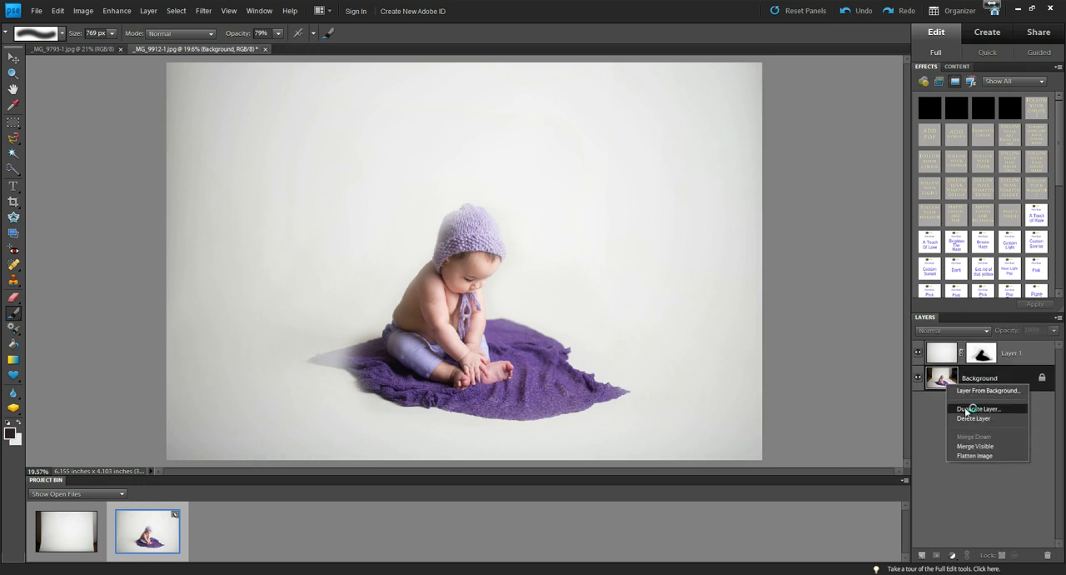
pyautogui.click(966, 409)
pyautogui.press('Return')
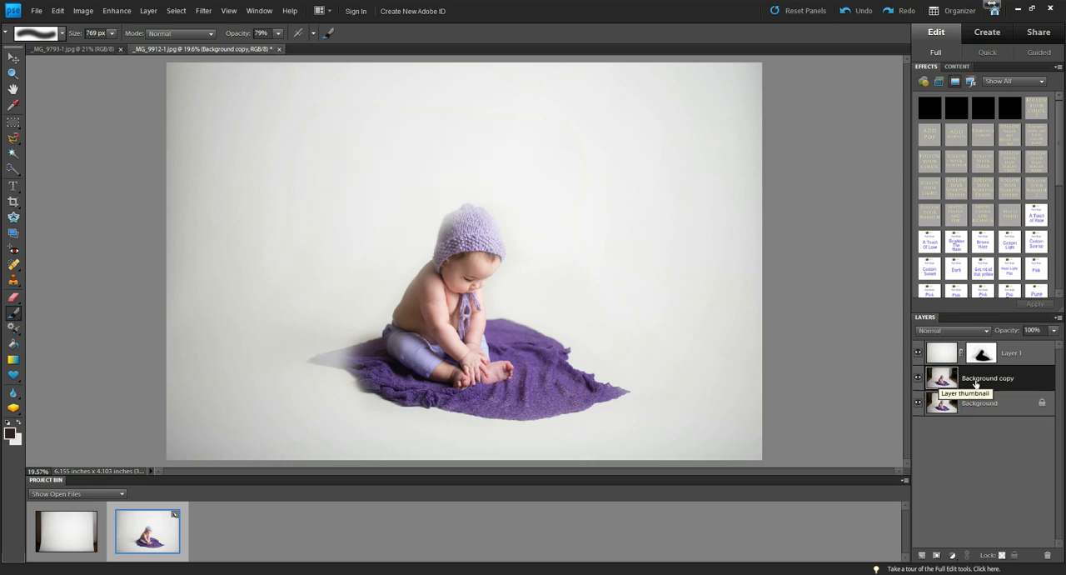
pyautogui.moveTo(940, 381); pyautogui.dragTo(938, 353)
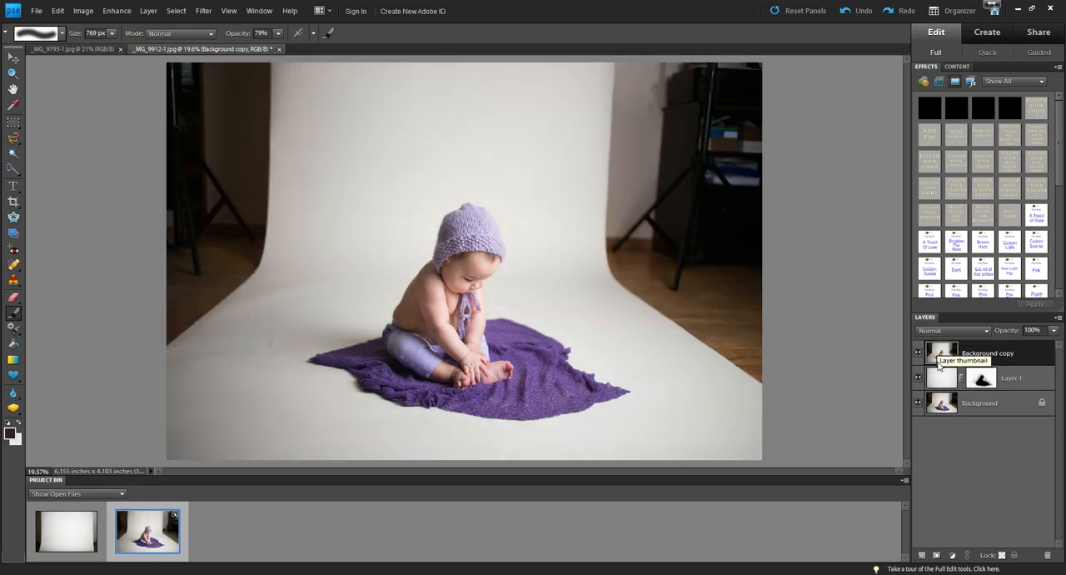
pyautogui.keyDown('alt'); pyautogui.click(936, 556); pyautogui.keyUp('alt')
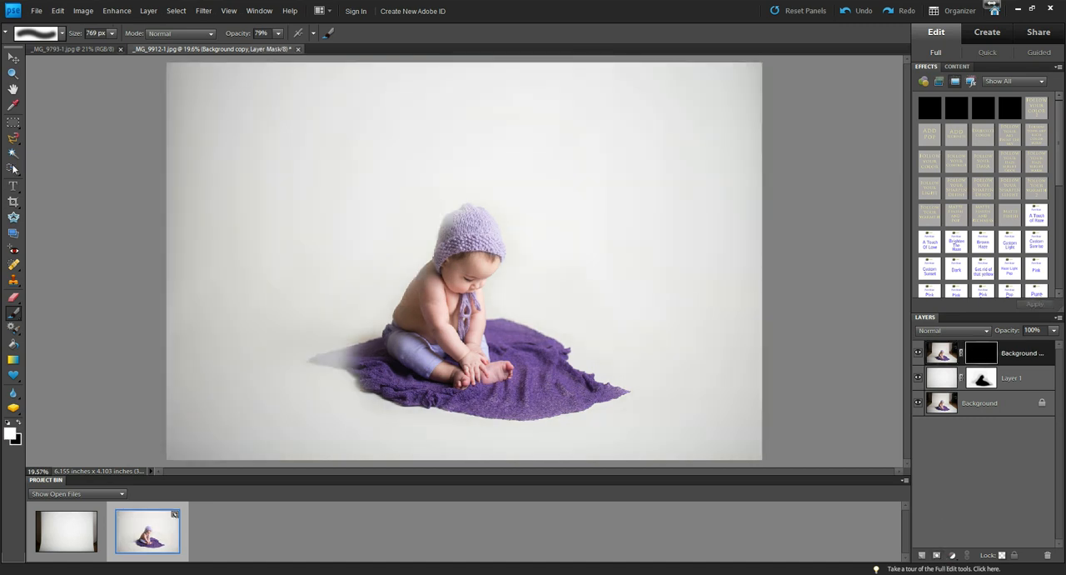
# Restore the faded edges of the purple blanket by painting white on the copy's mask with an 89 px brush.
pyautogui.click(109, 35)
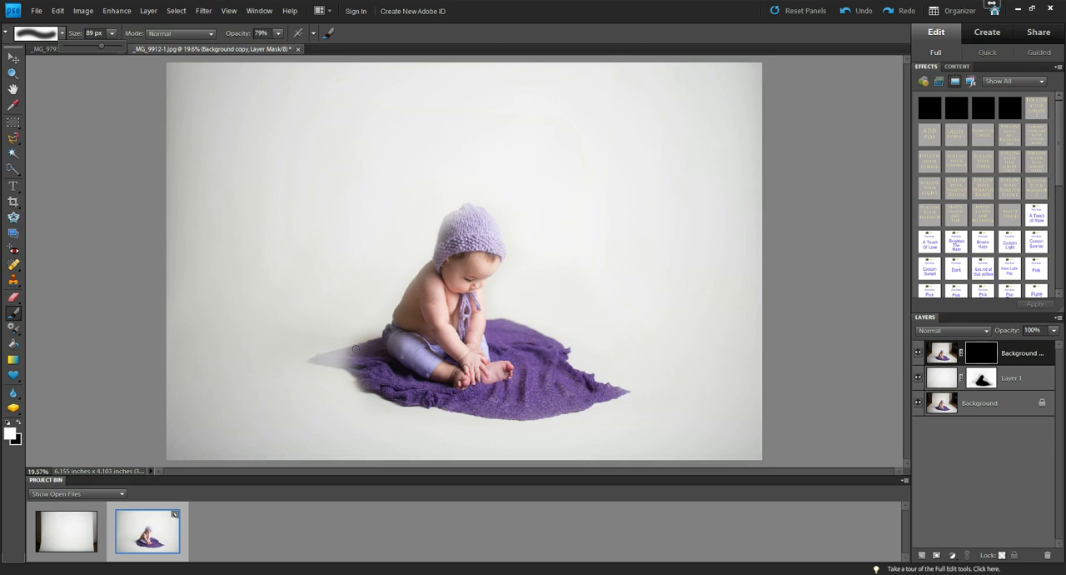
pyautogui.click(358, 348)
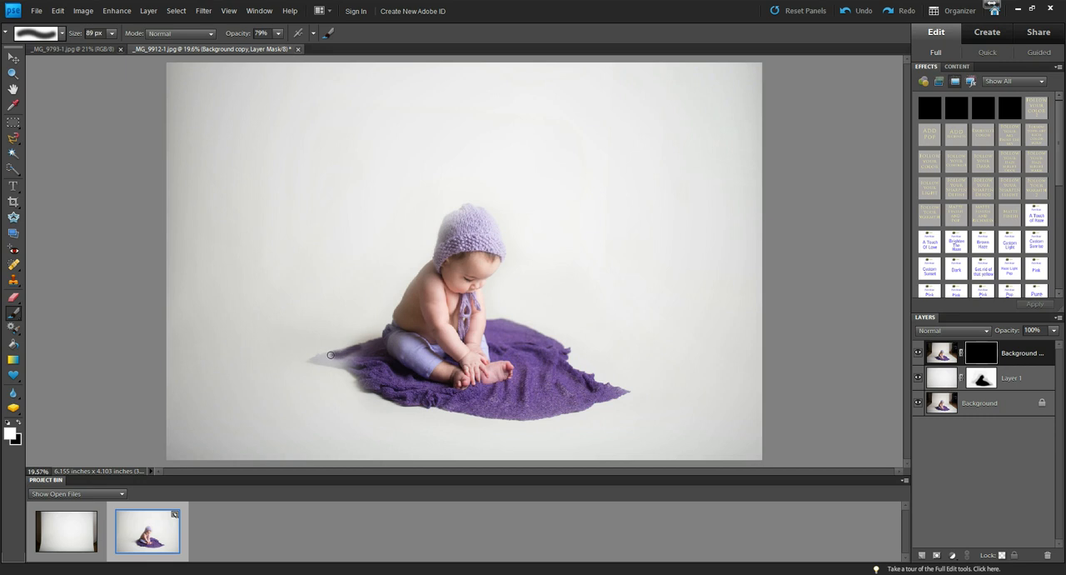
pyautogui.moveTo(364, 345)
pyautogui.mouseDown()
pyautogui.moveTo(333, 359)
pyautogui.moveTo(368, 362)
pyautogui.moveTo(361, 355)
pyautogui.moveTo(345, 359)
pyautogui.moveTo(359, 379)
pyautogui.moveTo(319, 360)
pyautogui.mouseUp()
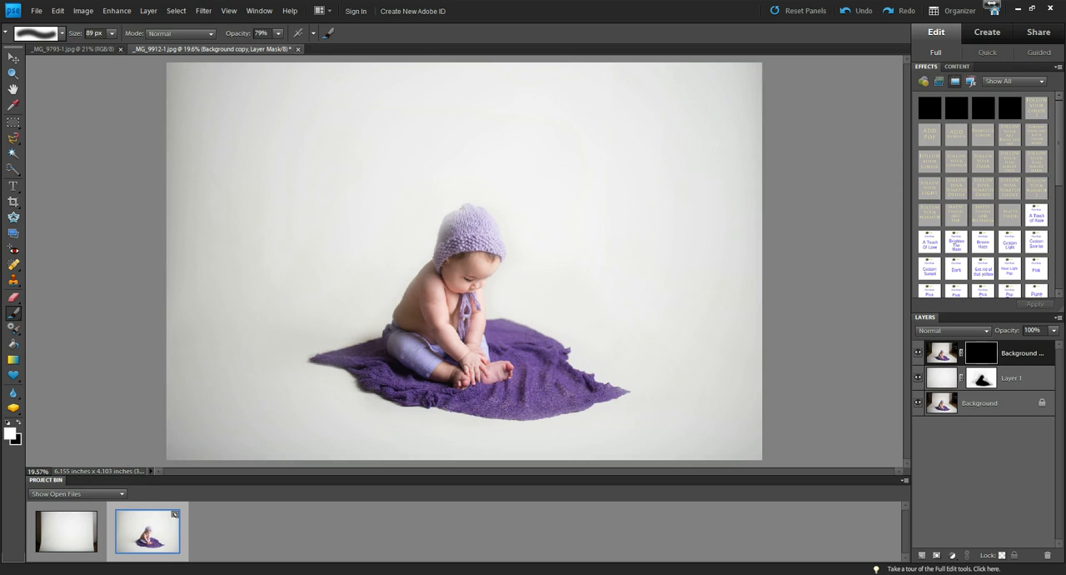
pyautogui.moveTo(569, 413); pyautogui.dragTo(521, 415)
pyautogui.moveTo(610, 397); pyautogui.dragTo(609, 390)
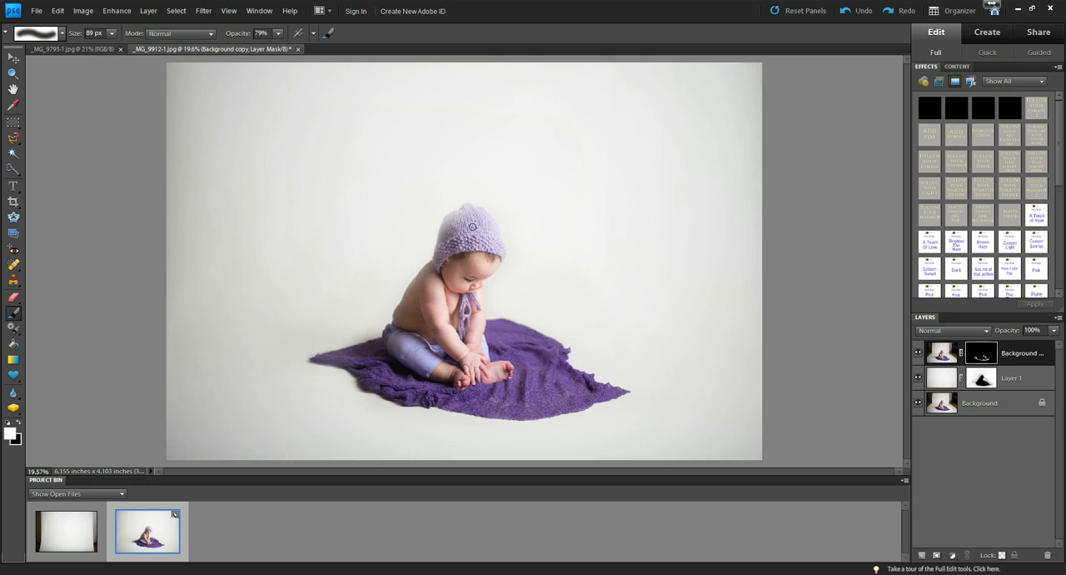
# Restore the edges of the baby's hat, body and nearby blanket by painting white on the copy's mask, and flatten the image.
pyautogui.moveTo(458, 216); pyautogui.dragTo(437, 263)
pyautogui.moveTo(460, 209); pyautogui.dragTo(490, 215)
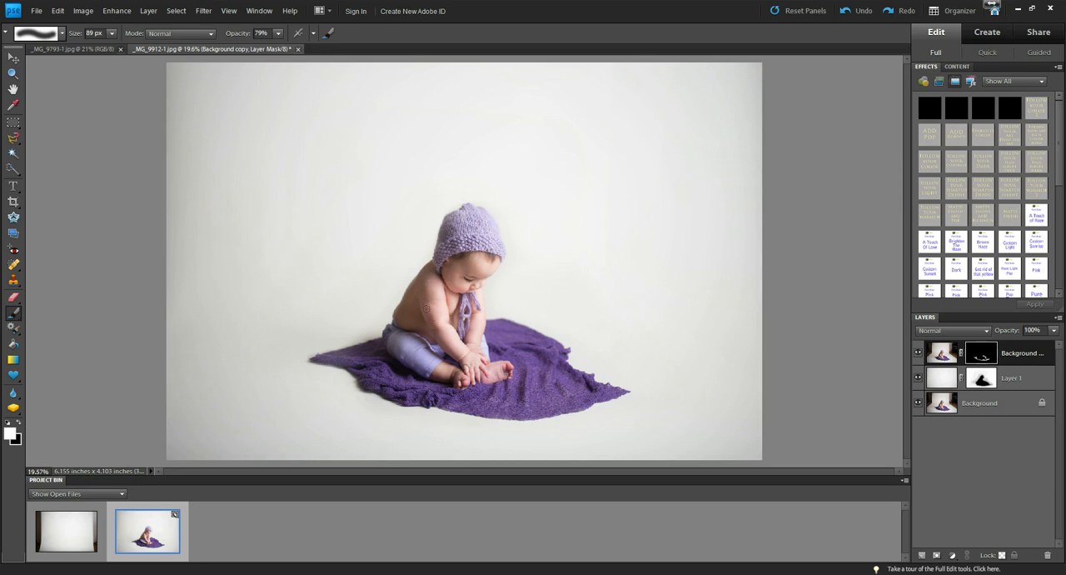
pyautogui.moveTo(378, 346)
pyautogui.mouseDown()
pyautogui.moveTo(343, 356)
pyautogui.moveTo(349, 365)
pyautogui.mouseUp()
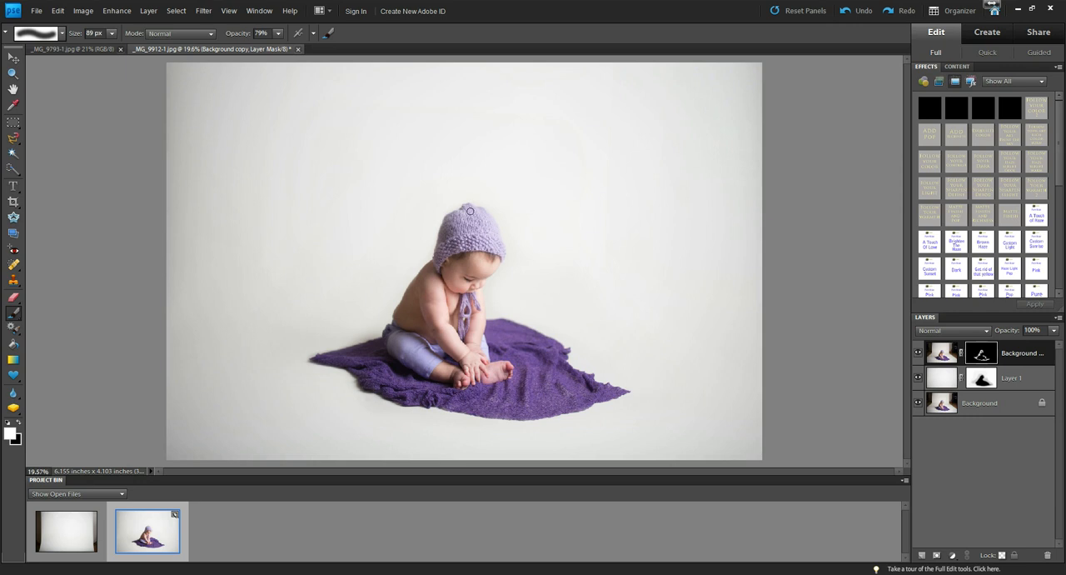
pyautogui.click(149, 11)
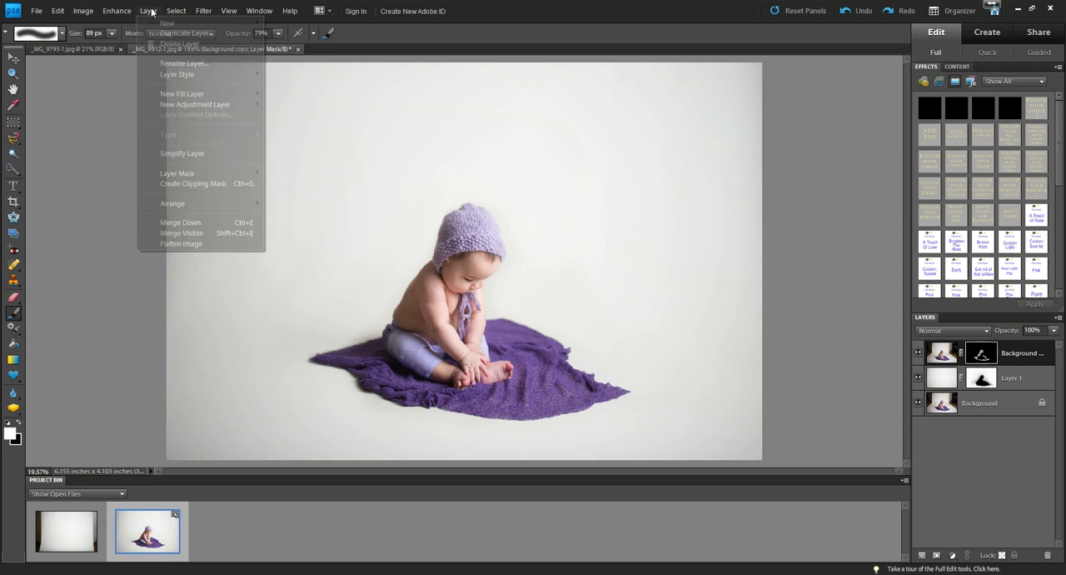
pyautogui.click(190, 244)
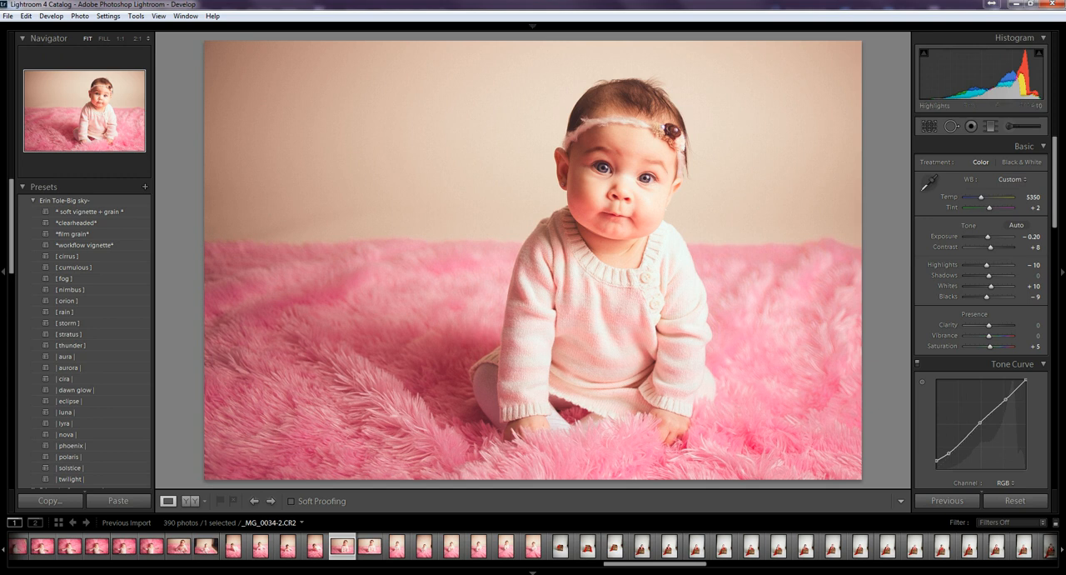
# Open _MG_9912-1 copy-1-2 from the session folder on the desktop and compare it with the original _MG_9912-1 photo.
pyautogui.click(1020, 4)
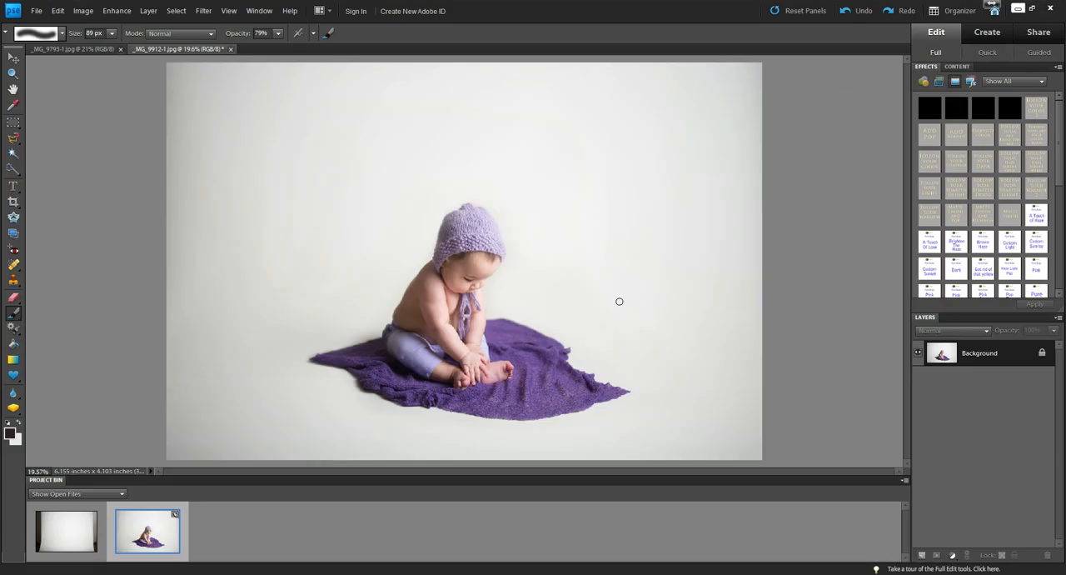
pyautogui.click(1018, 7)
pyautogui.doubleClick(783, 150)
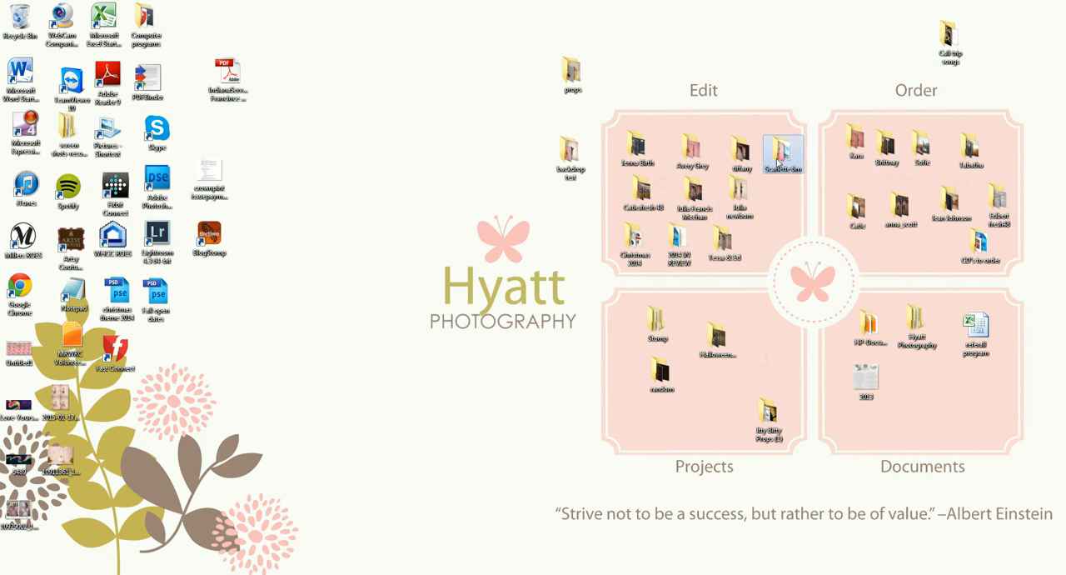
pyautogui.moveTo(930, 116); pyautogui.dragTo(929, 320)
pyautogui.click(845, 364)
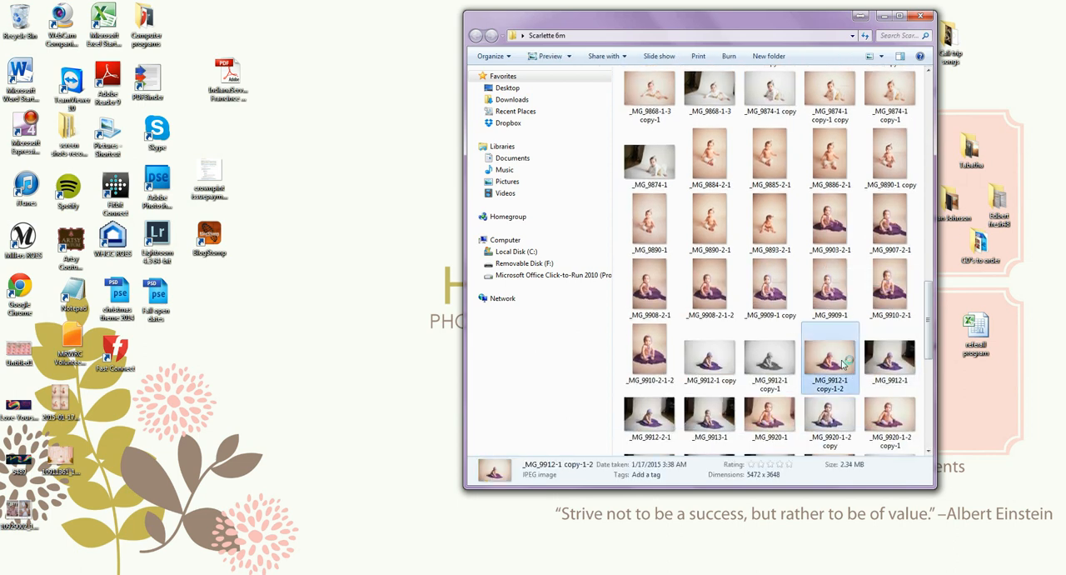
pyautogui.doubleClick(845, 364)
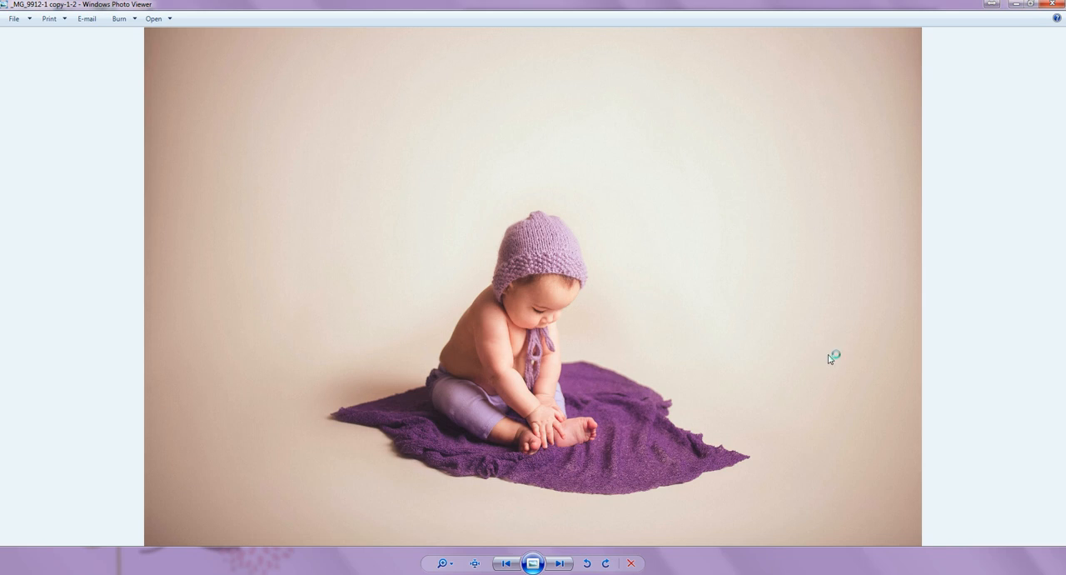
pyautogui.click(560, 564)
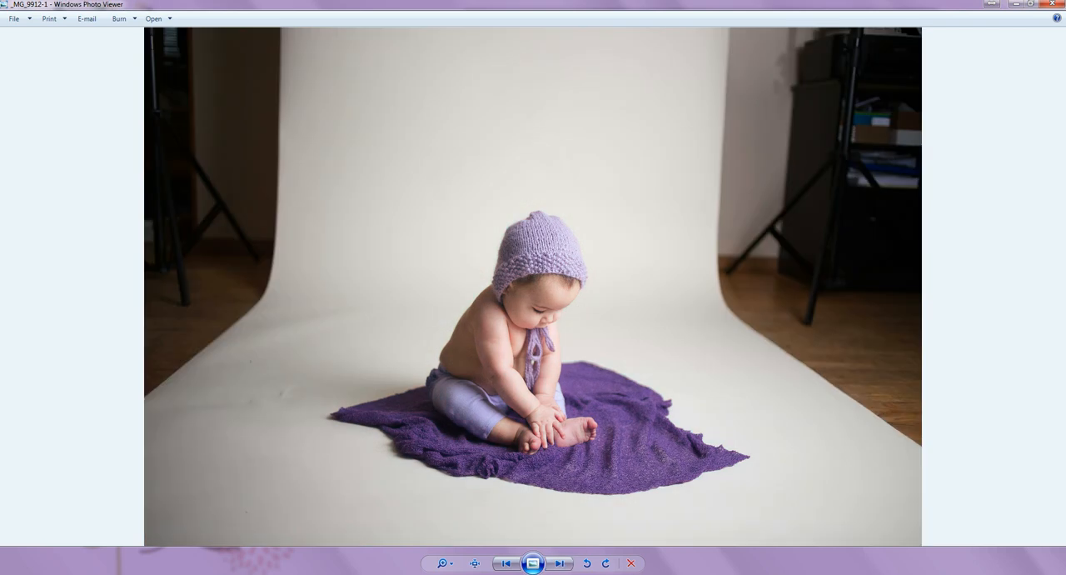
pyautogui.click(506, 564)
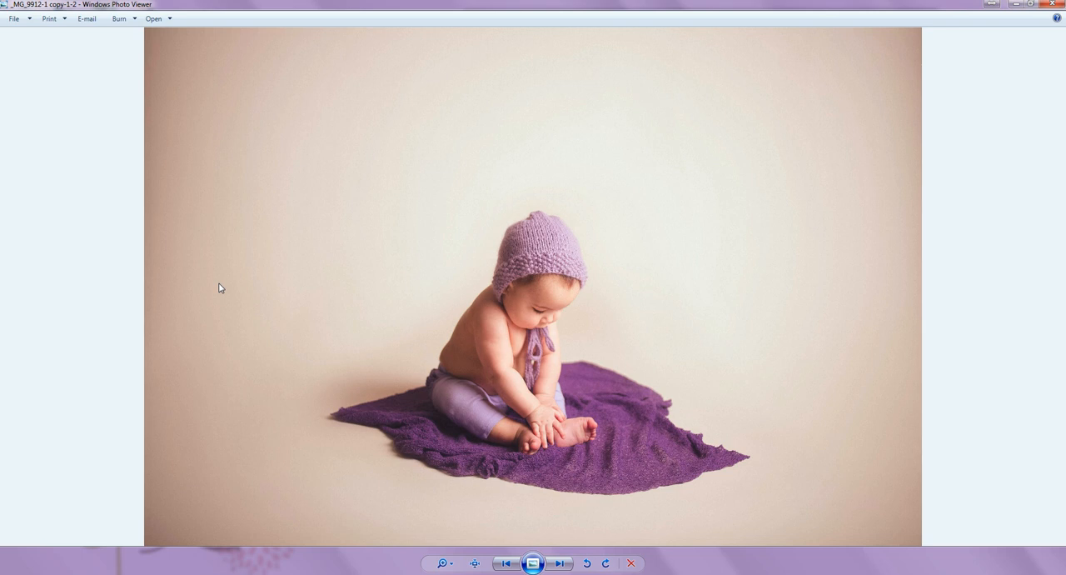
pyautogui.click(556, 565)
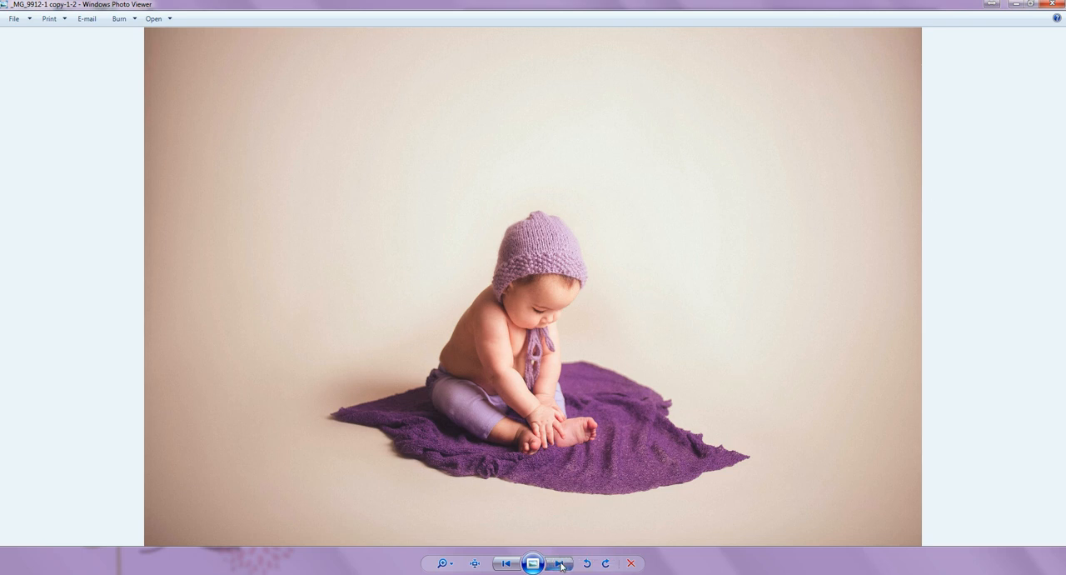